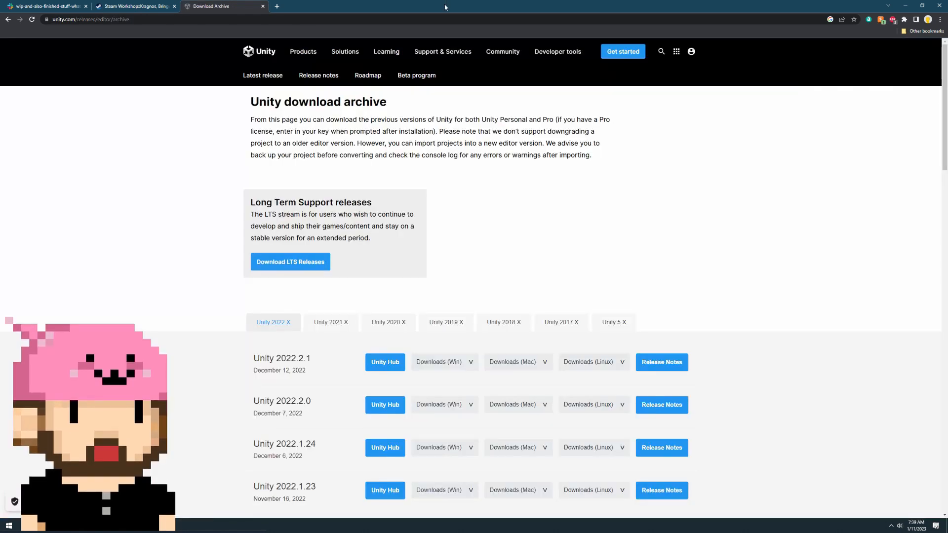
List the Unity 2019.X releases in the download archive and look through the 2019.4 versions
scroll(494, 296, down, 1)
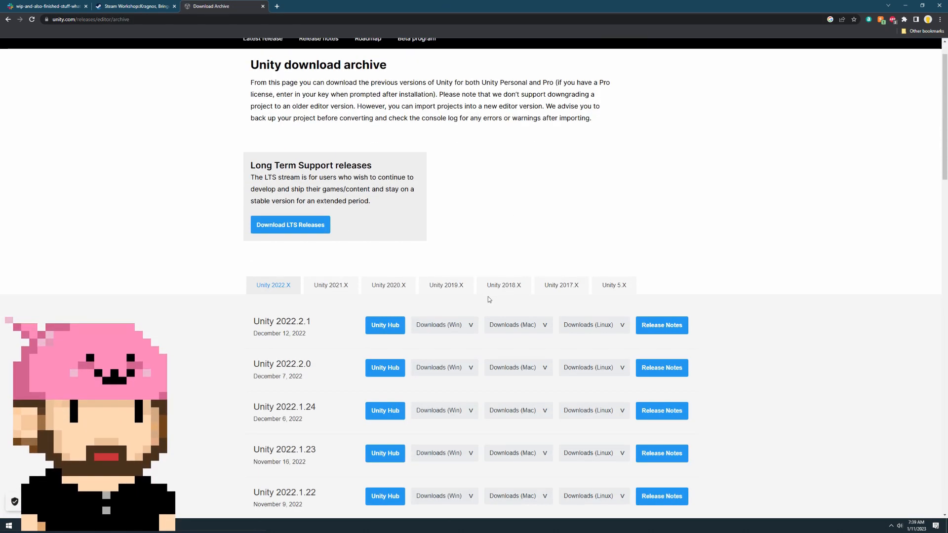
click(453, 286)
scroll(449, 291, down, 8)
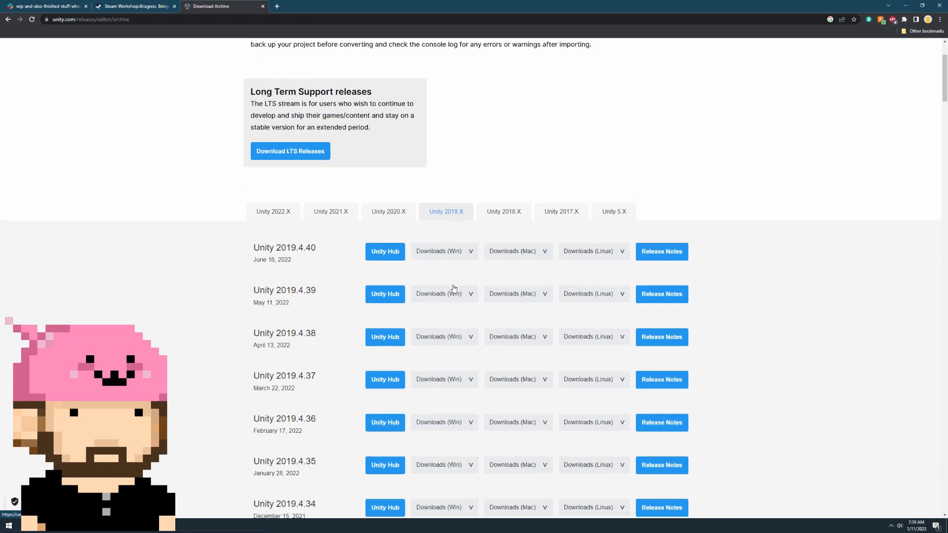
scroll(362, 302, down, 10)
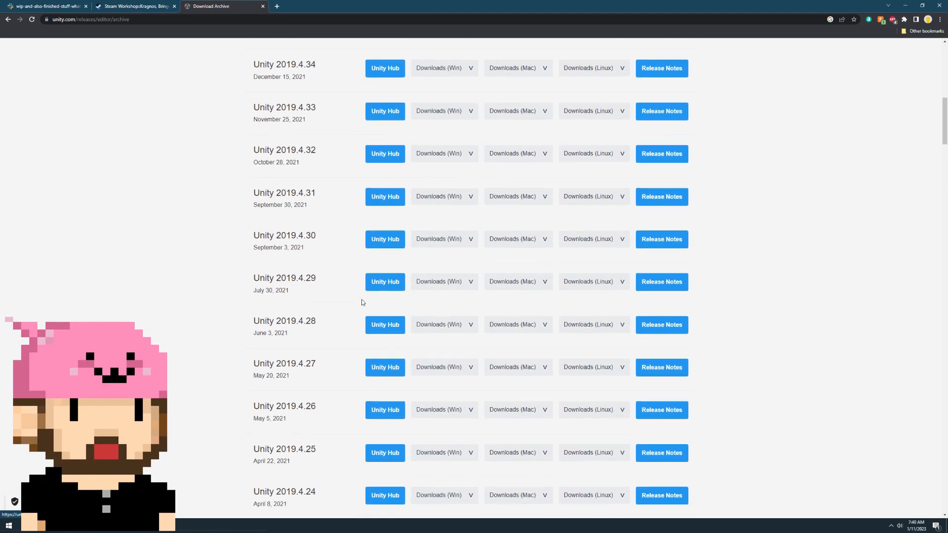
scroll(362, 302, down, 9)
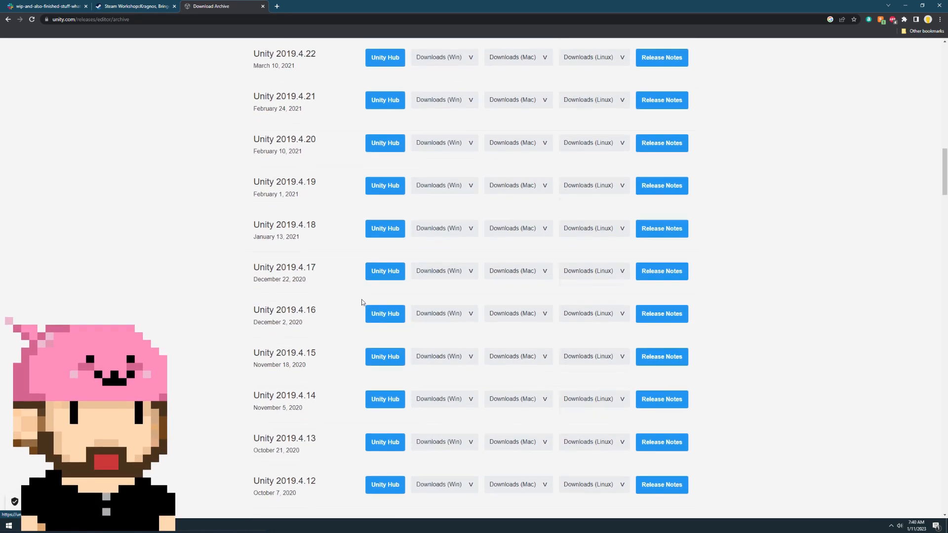
scroll(362, 302, down, 1)
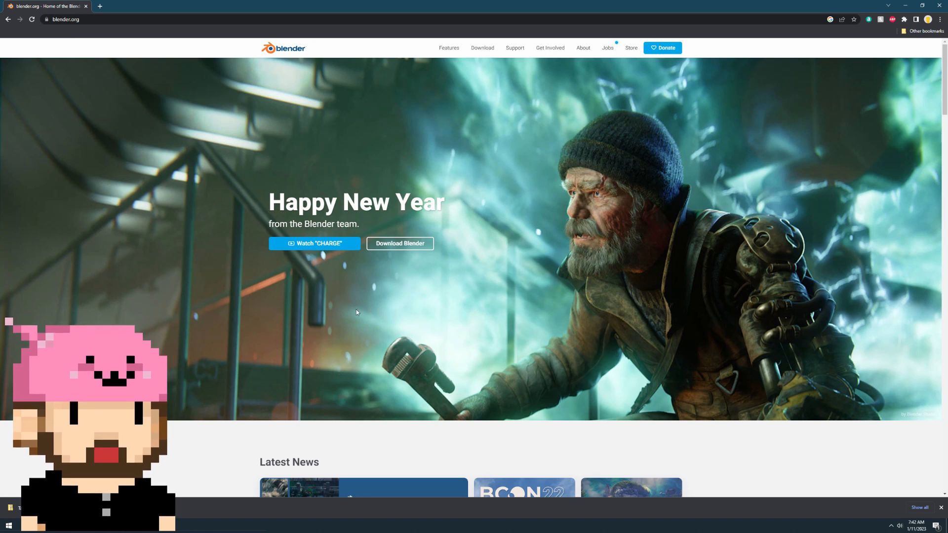
Download the Blender 3.4.1 Windows installer from the Blender website
click(417, 245)
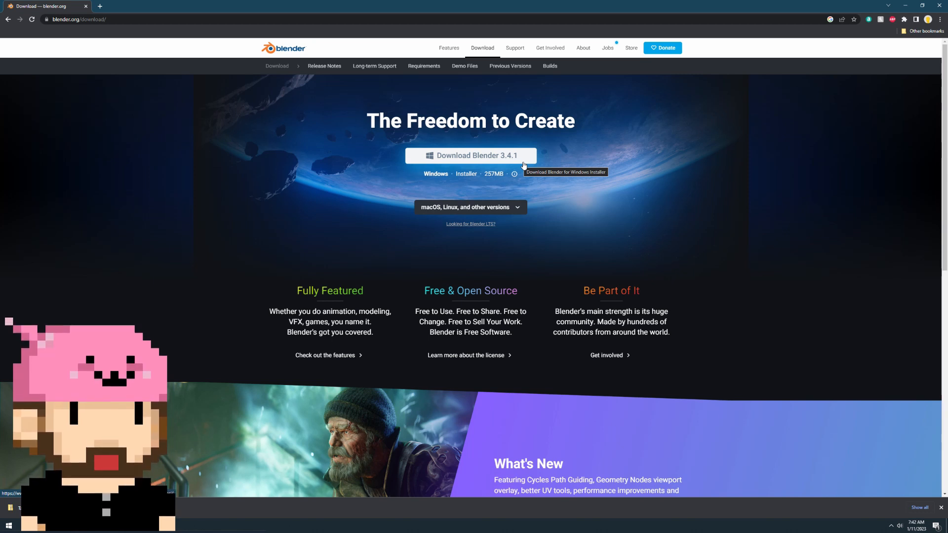
click(524, 165)
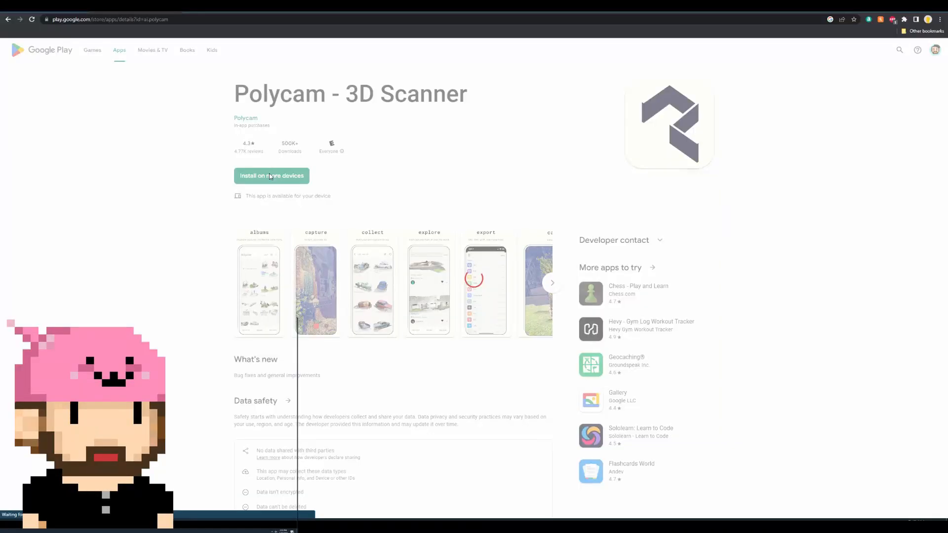
Start installing the Polycam - 3D Scanner app from its Google Play page
click(270, 176)
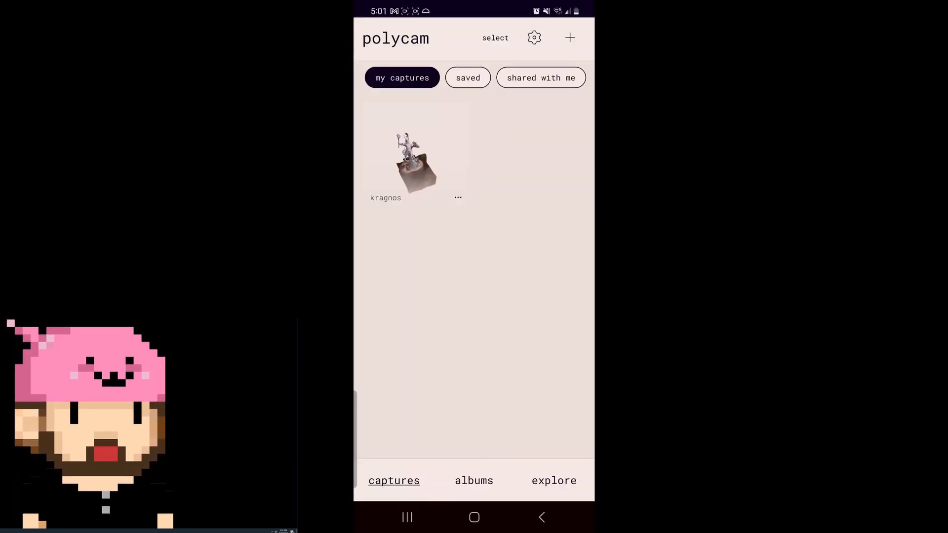
Open the kragnos capture in Polycam and examine the scanned miniature up close from several sides
click(409, 161)
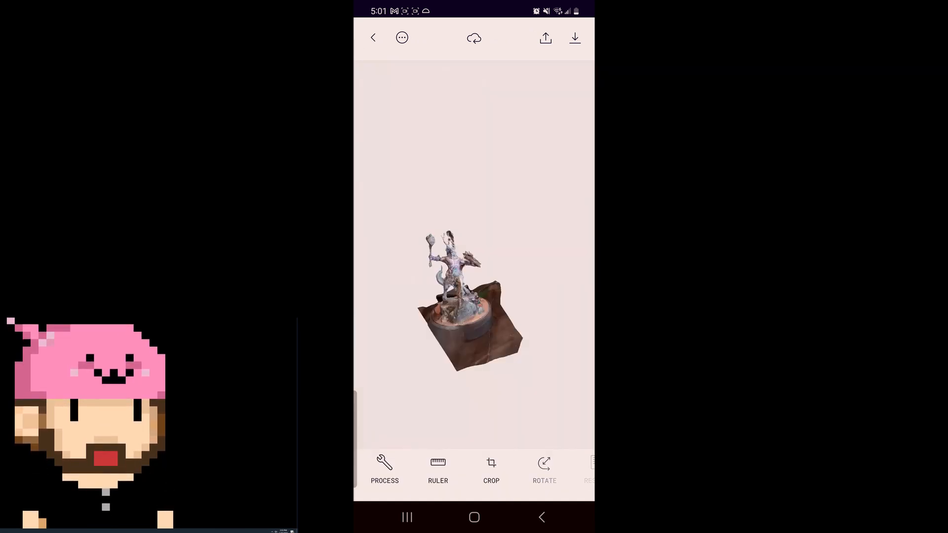
drag(514, 286, 516, 315)
scroll(499, 270, up, 5)
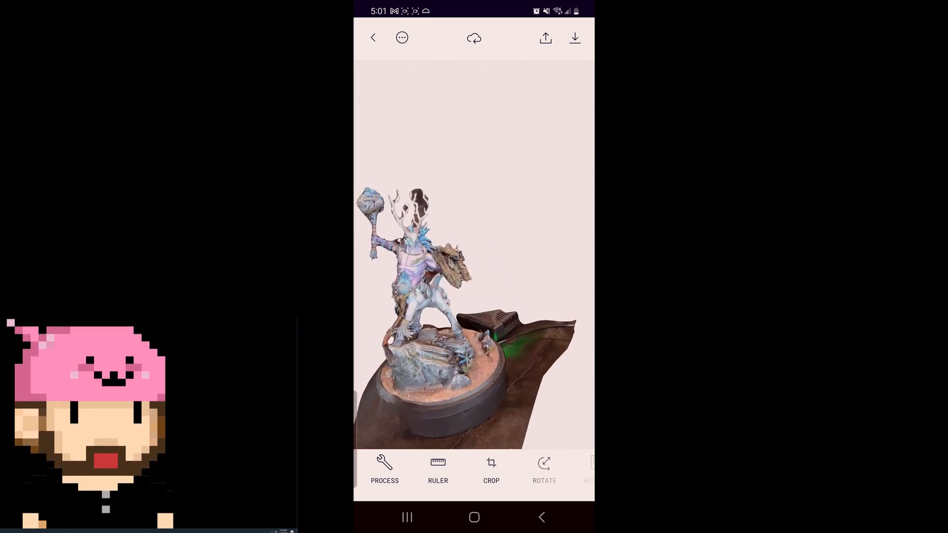
drag(504, 357, 473, 345)
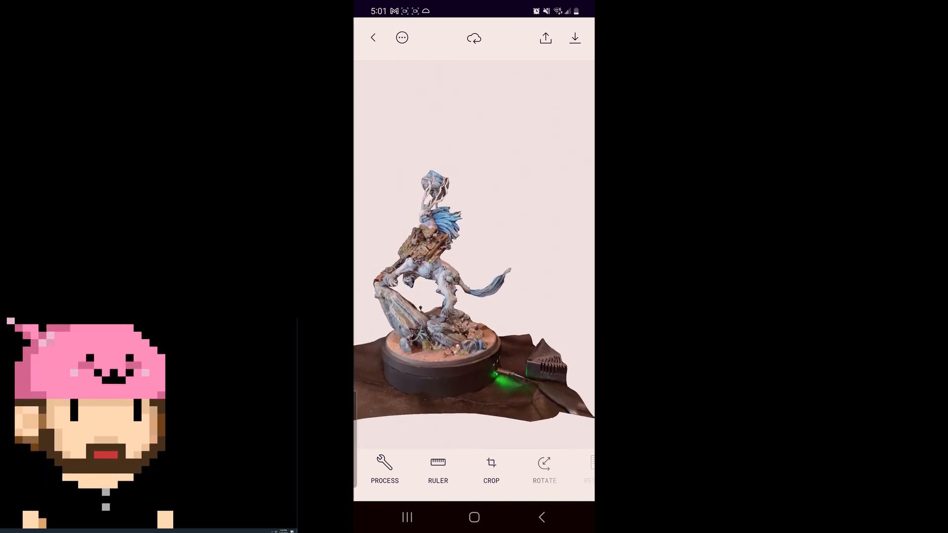
Export the kragnos capture as a GLTF mesh, share the zip through Gmail and start entering the recipient's e-mail address
click(574, 39)
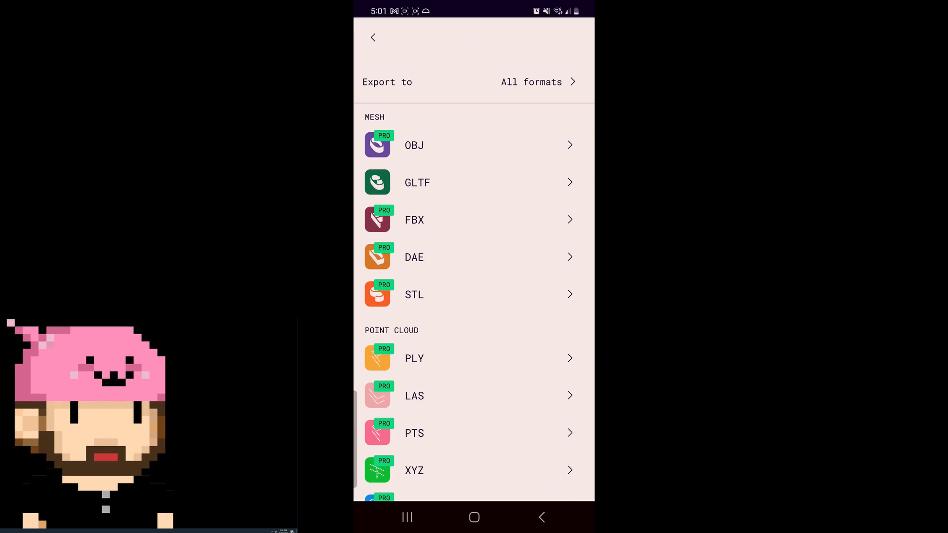
click(423, 113)
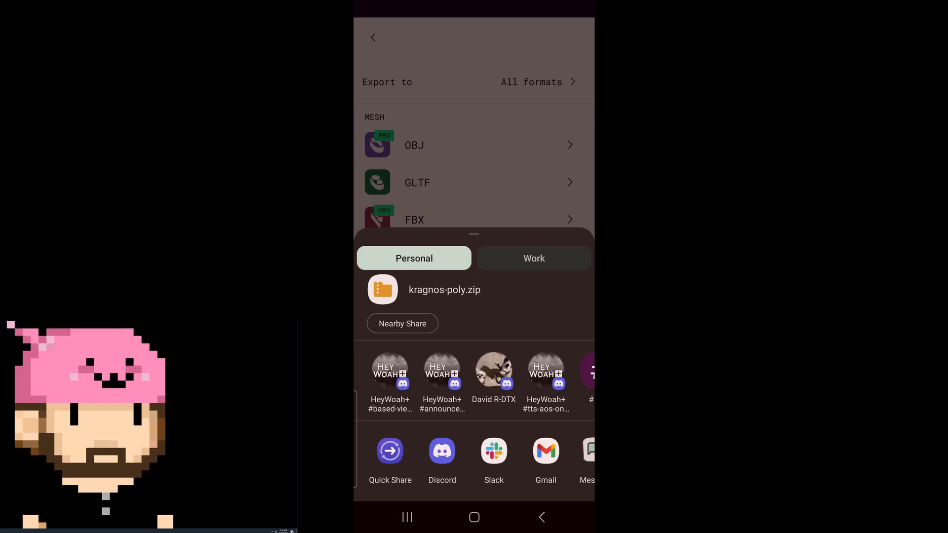
click(546, 452)
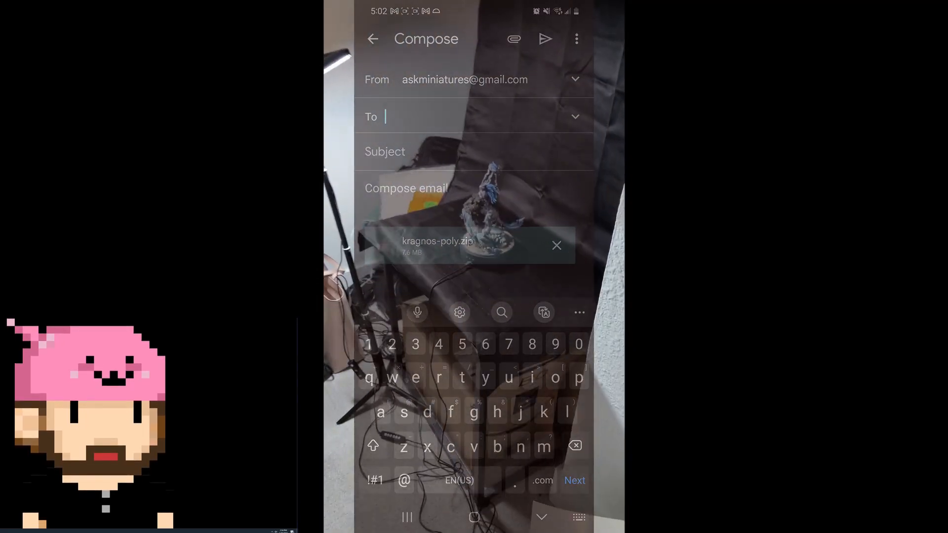
text(ask)
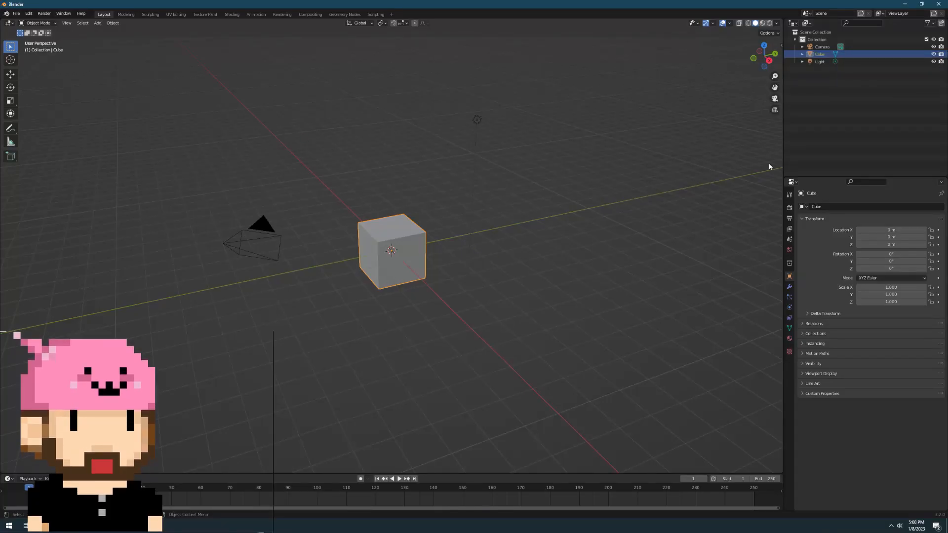
Switch to Blender and delete the default light, cube and camera from the scene
click(819, 62)
key(Delete)
click(820, 55)
key(Delete)
click(818, 50)
key(Delete)
Import the scanned model as glTF 2.0 from the Kragnos_TTS folder on the Desktop
click(16, 13)
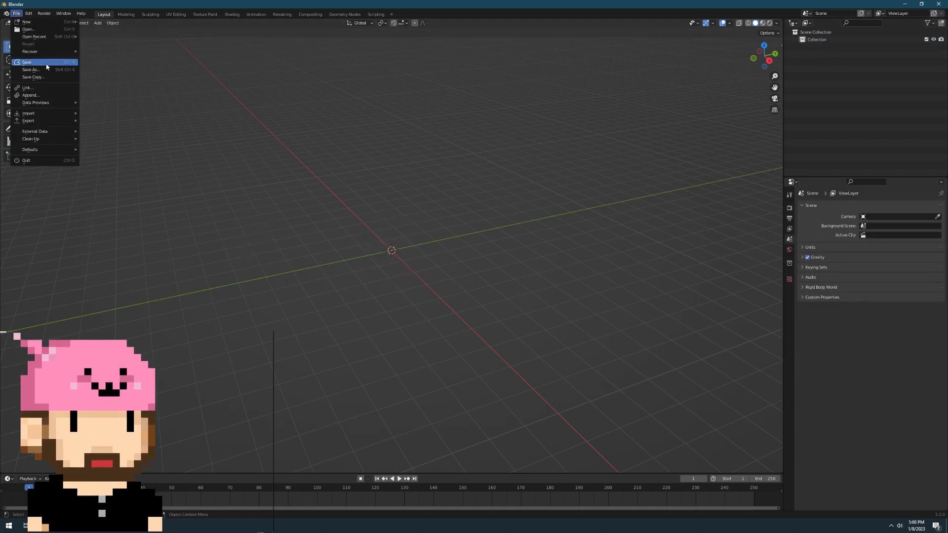
mouse_move(48, 114)
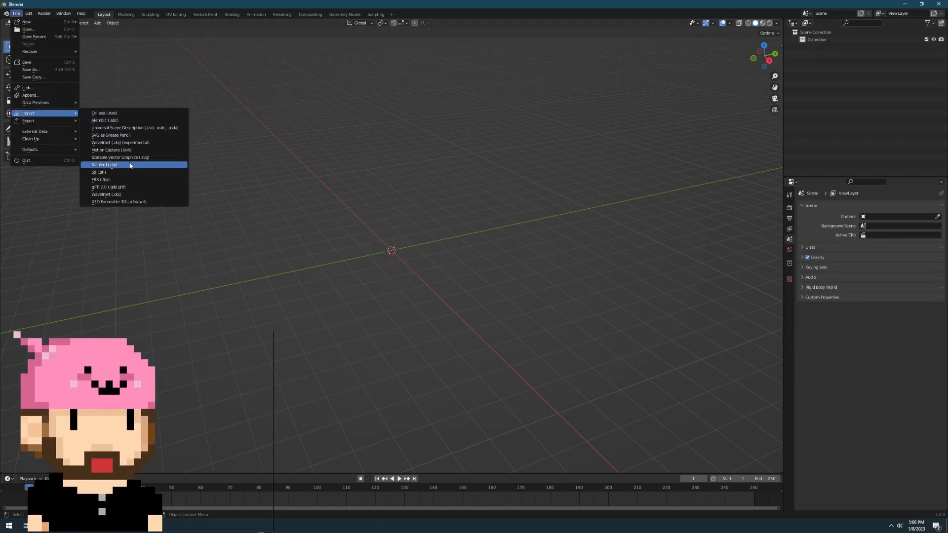
click(128, 186)
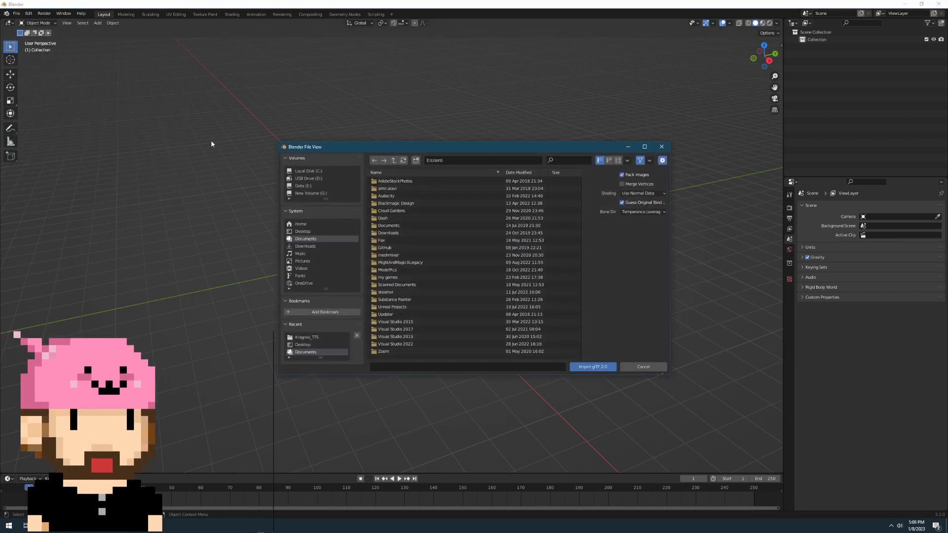
click(313, 232)
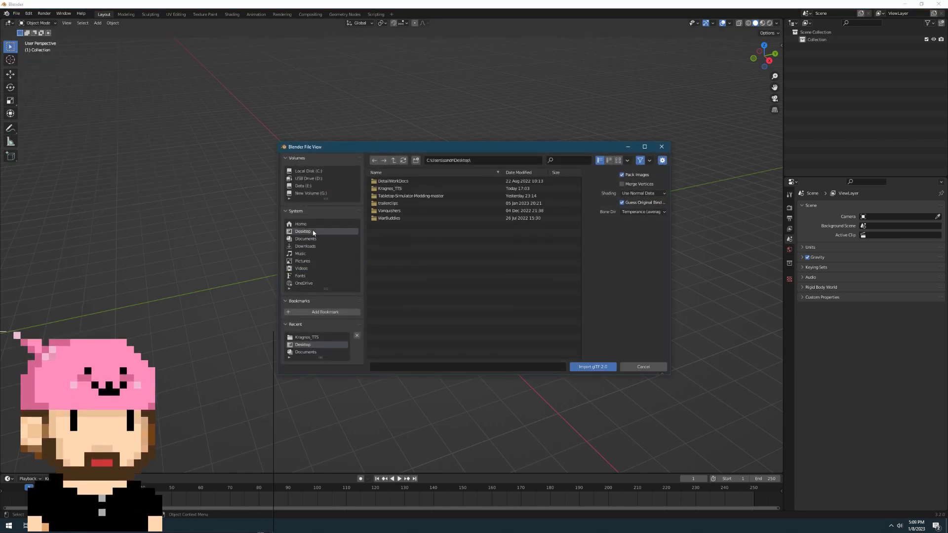
double_click(390, 188)
click(390, 180)
click(600, 366)
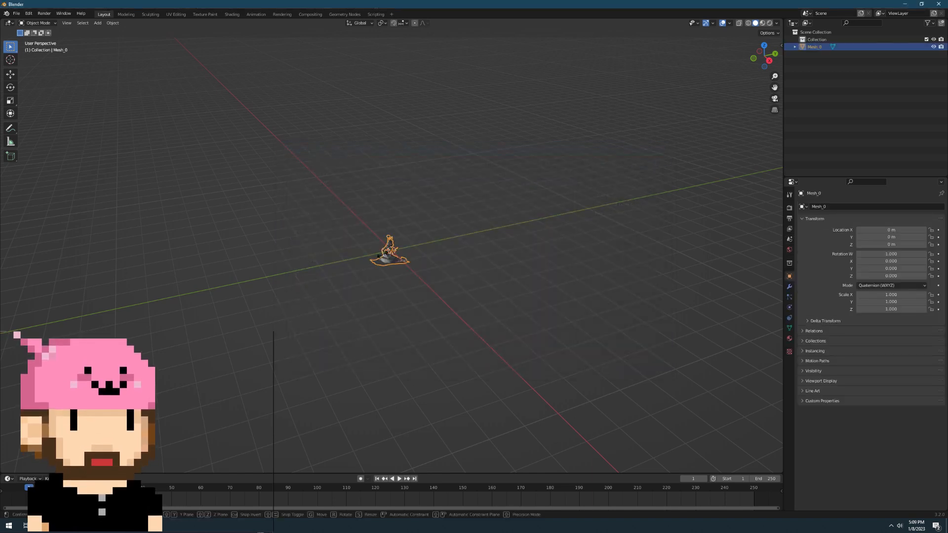
Scale the imported mesh up uniformly to about 19.18
key(s)
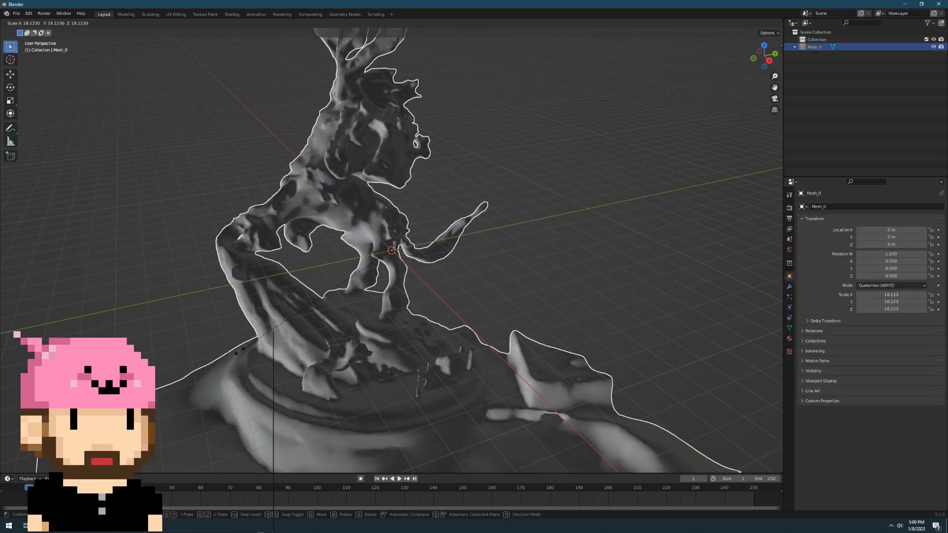
click(232, 355)
scroll(457, 227, down, 4)
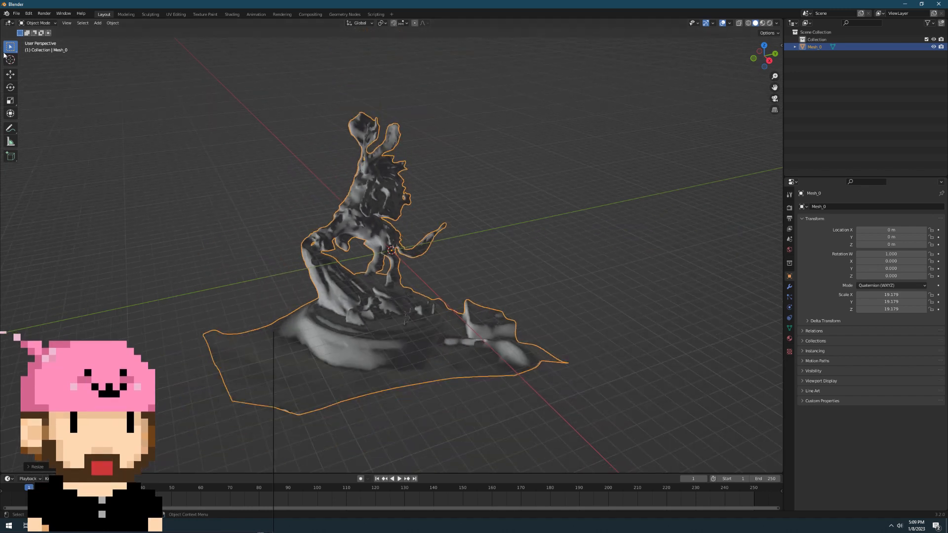
Raise the mesh along the Z axis to about 8.3 m so its base sits near the grid floor
middle_drag(435, 246, 402, 226)
key(c)
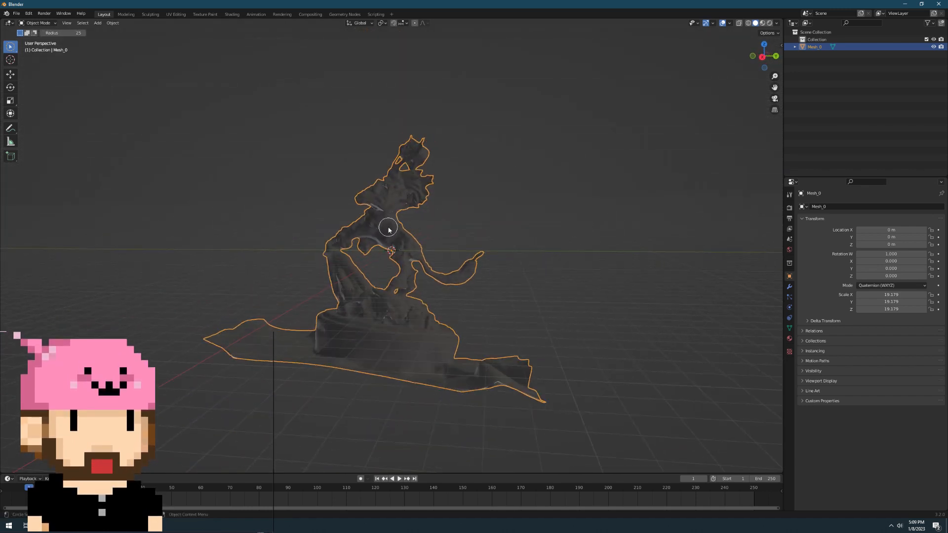
key(w)
key(w)
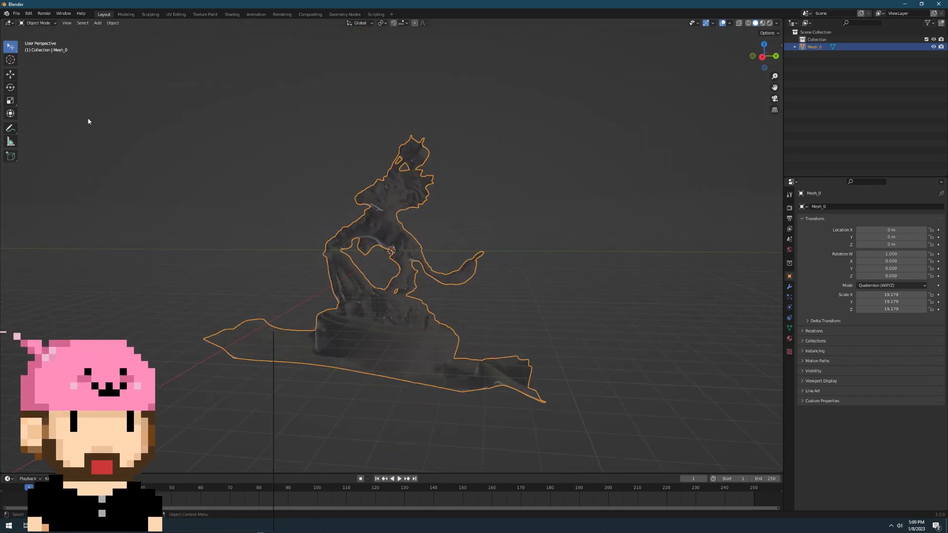
click(10, 74)
drag(392, 223, 395, 117)
Rotate the mesh slightly in the side view to level the miniature's base
key(r)
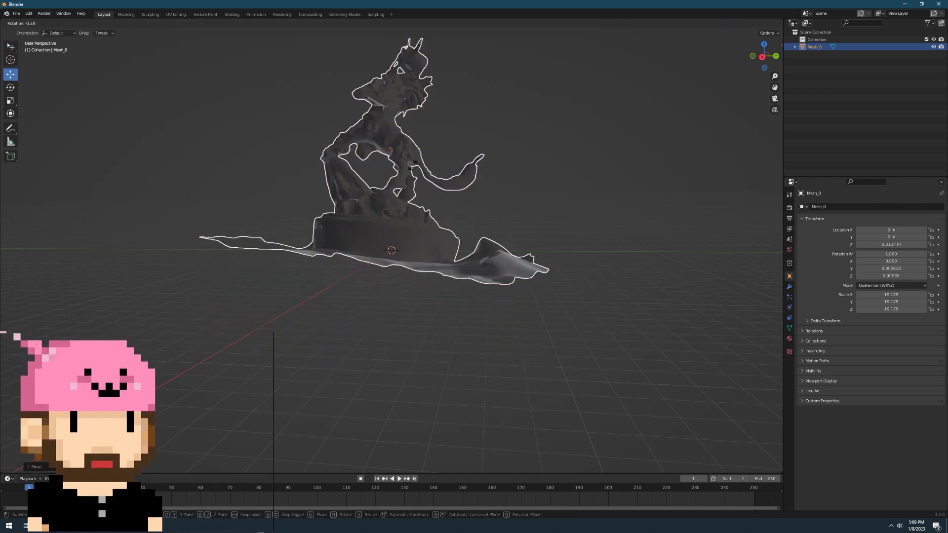
click(489, 207)
Compare the mesh in Material Preview and Solid shading, and leave the viewport in Material Preview
middle_drag(488, 207, 406, 148)
key(z)
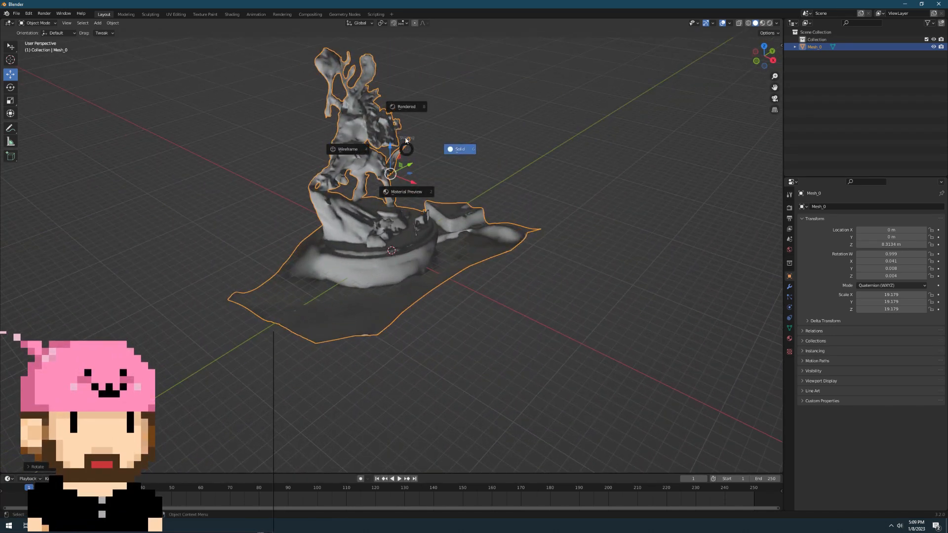
click(404, 193)
key(z)
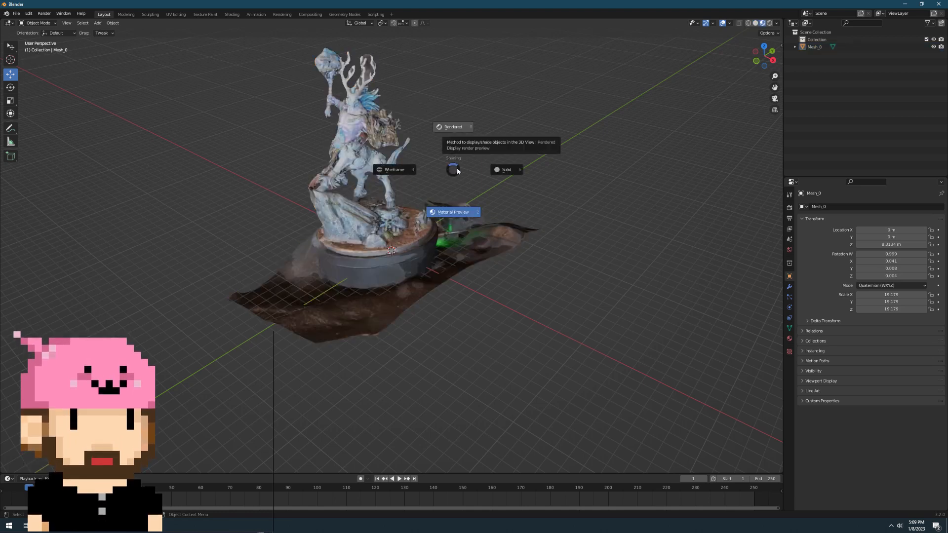
click(543, 225)
key(z)
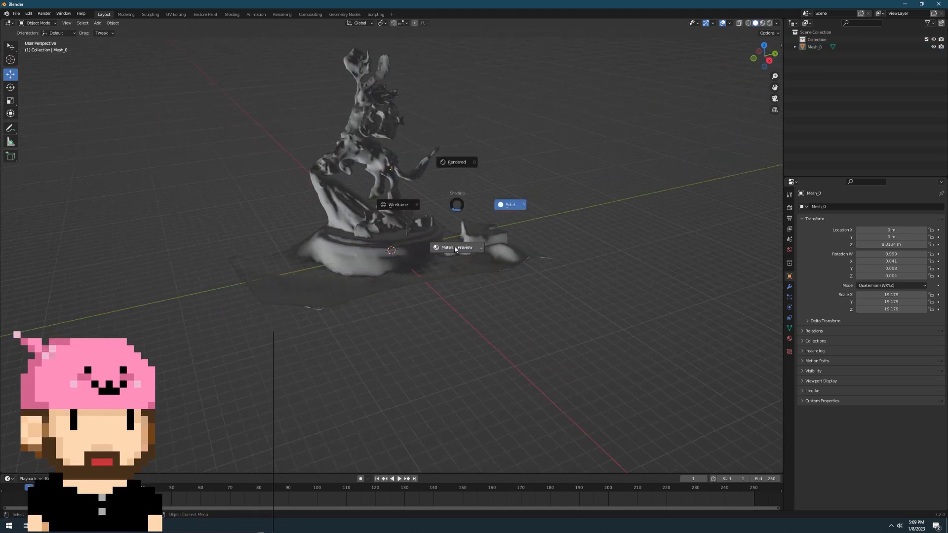
click(455, 250)
Rotate the mesh by about 9 degrees in the front-side view to straighten the miniature's base
middle_drag(436, 225, 491, 222)
click(383, 242)
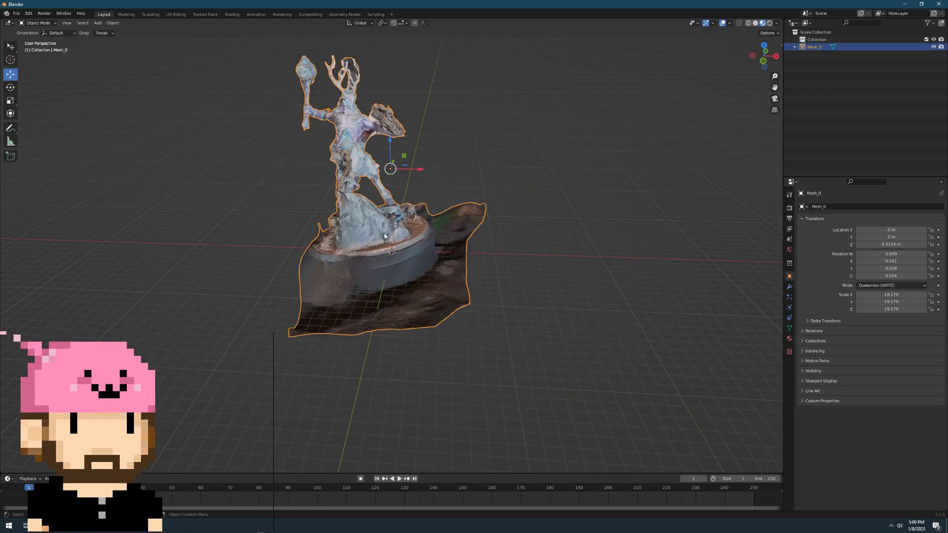
key(r)
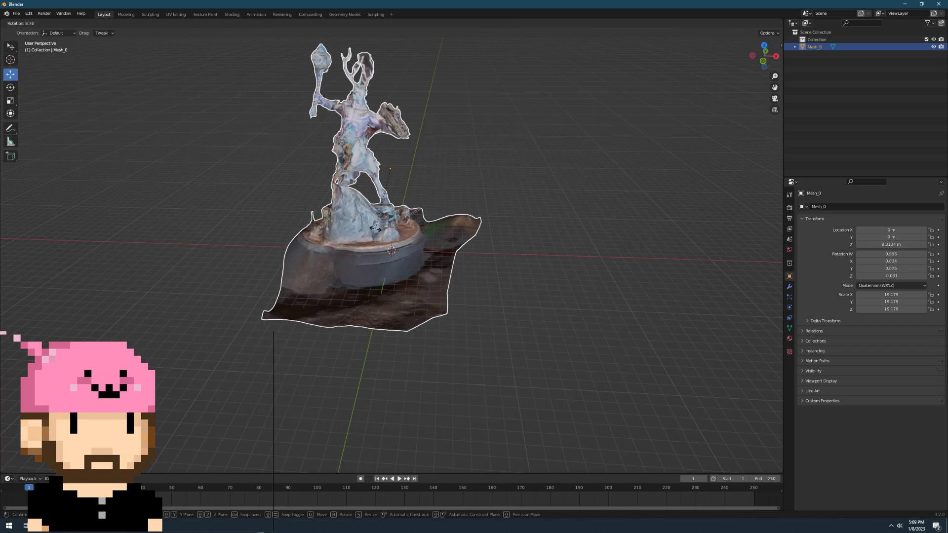
click(378, 229)
Switch to the Sculpting workspace and show the mesh in Material Preview shading
click(150, 13)
shift+middle_drag(424, 136, 419, 224)
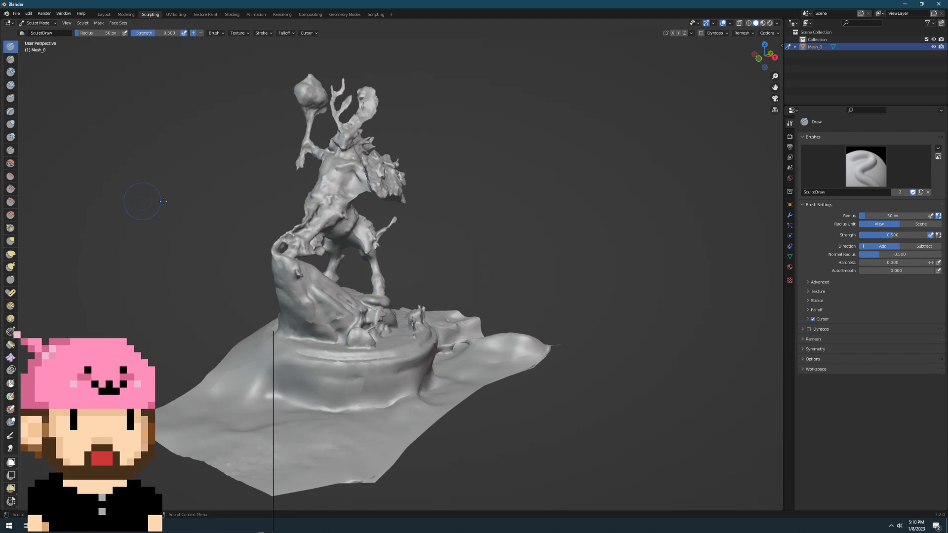
key(z)
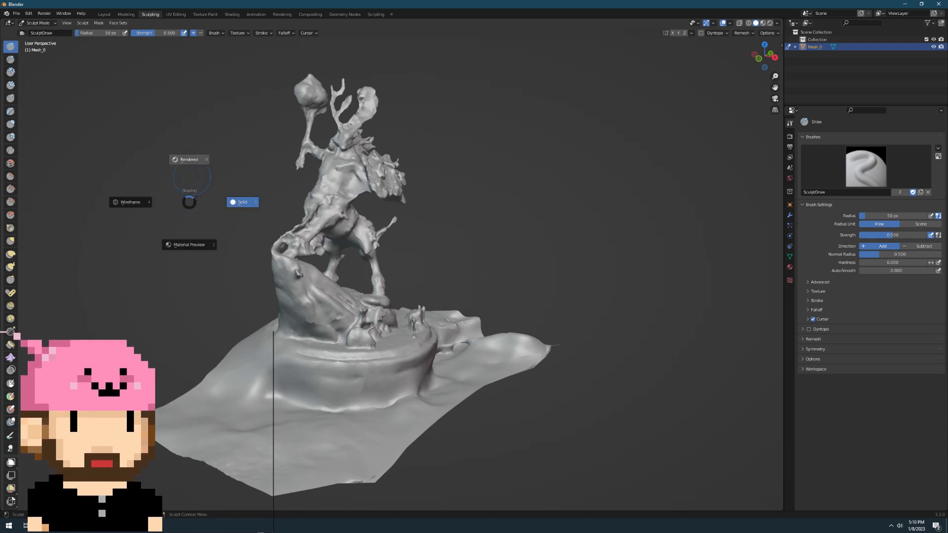
click(160, 253)
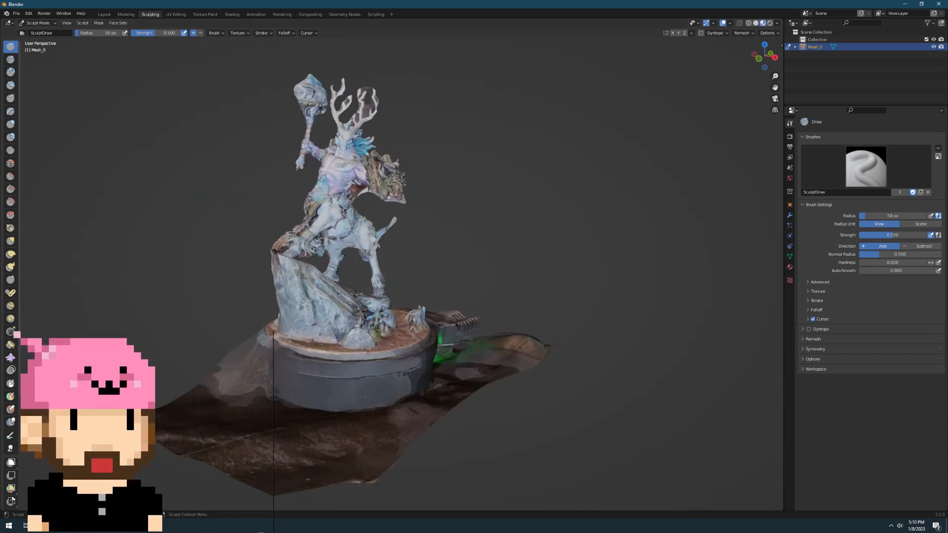
Use Box Trim to cut away the scanned table surface on both sides of the miniature's base
scroll(11, 453, down, 3)
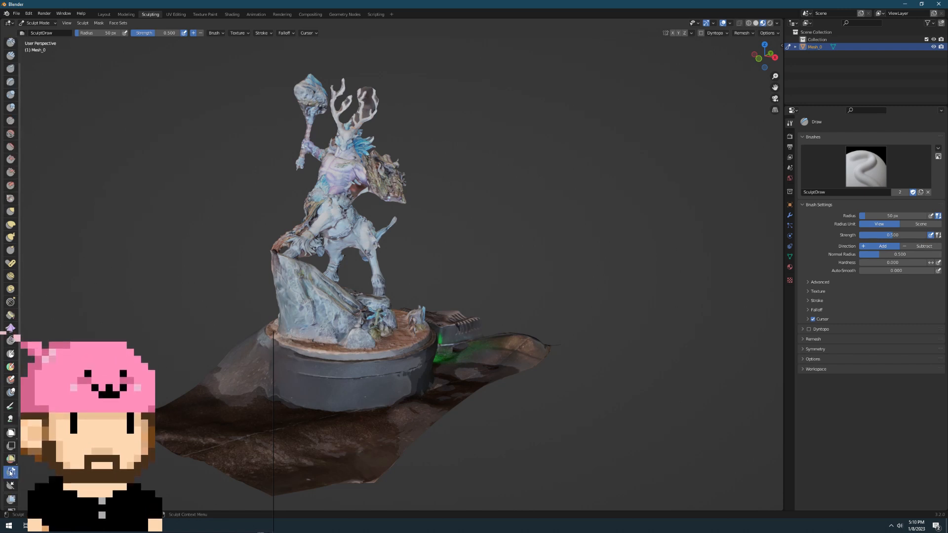
click(11, 473)
middle_drag(573, 439, 529, 482)
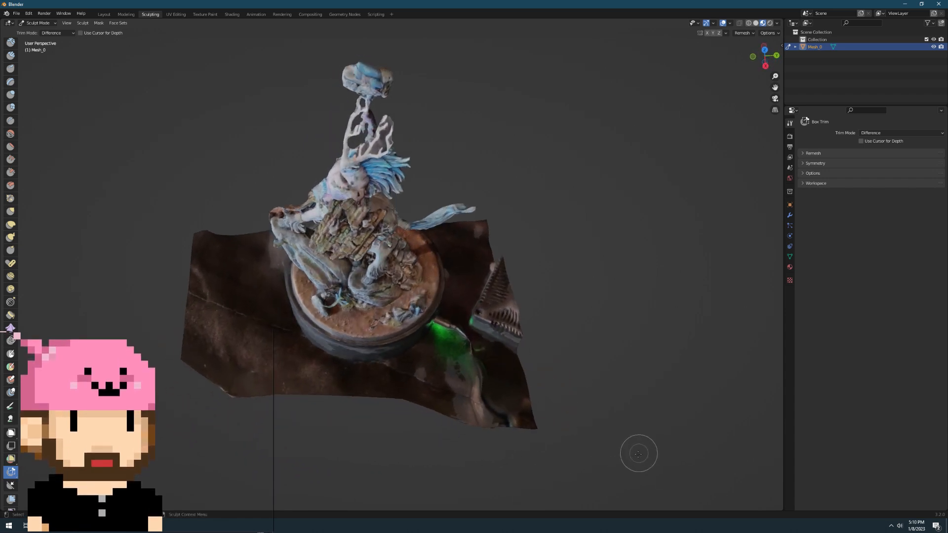
drag(630, 454, 463, 225)
drag(118, 163, 269, 428)
Box Trim the lower part of the round base and the remaining table surface in a side-on view
middle_drag(538, 414, 546, 355)
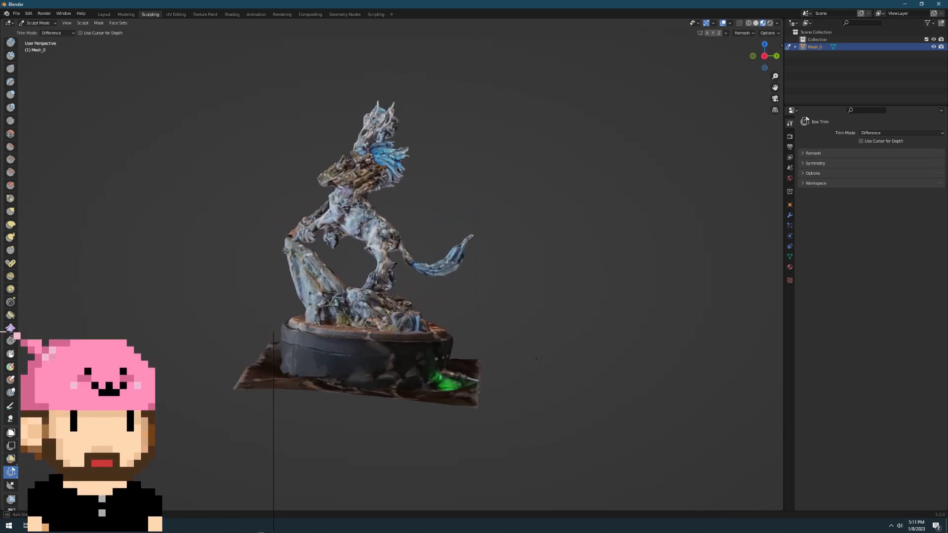
middle_drag(487, 384, 474, 381)
drag(550, 441, 218, 334)
drag(513, 424, 235, 327)
Switch to Lasso Trim and cut out the excess mesh between the miniature's torso and shield arm
middle_drag(478, 324, 470, 271)
scroll(562, 318, up, 5)
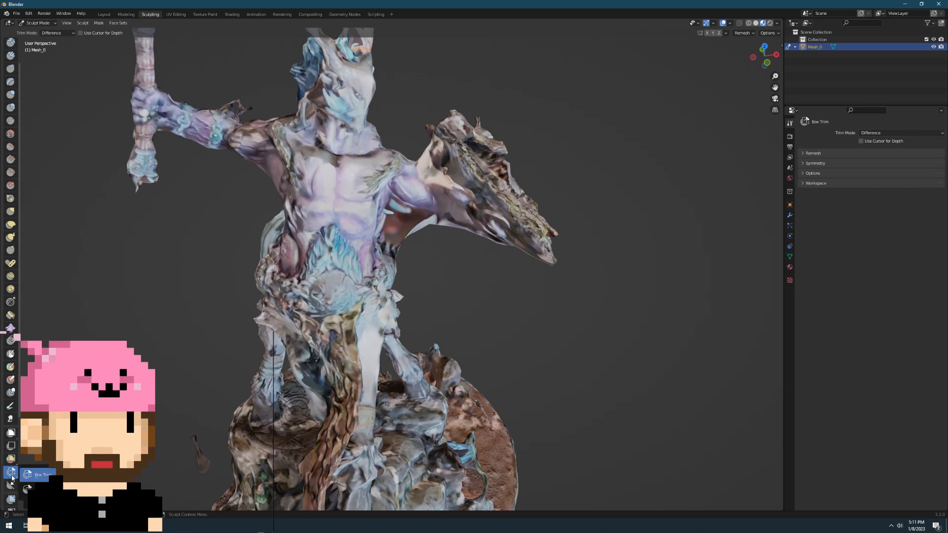
click(27, 489)
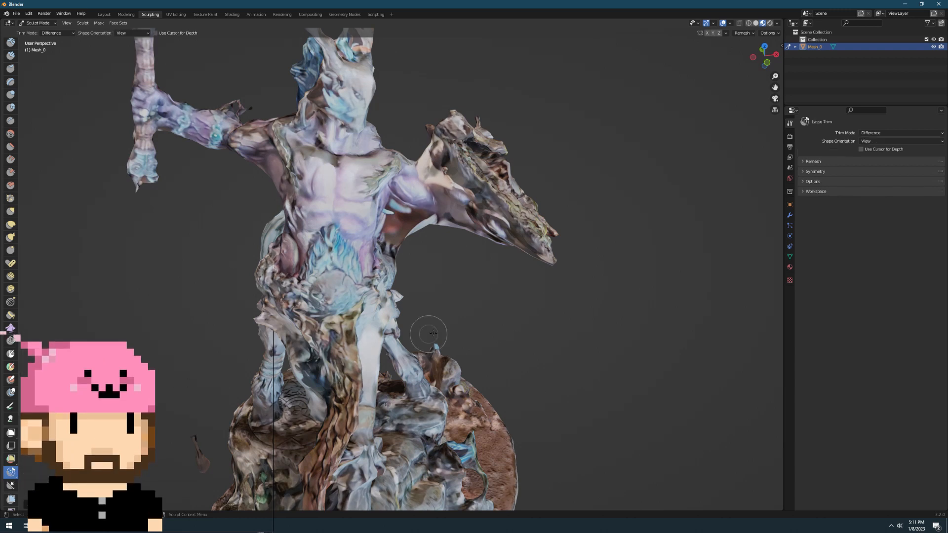
mouse_move(398, 245)
mouse_down()
mouse_move(387, 219)
mouse_move(394, 201)
mouse_move(433, 220)
mouse_up()
drag(522, 355, 524, 360)
mouse_move(525, 360)
middle_down()
mouse_move(487, 208)
mouse_move(346, 96)
middle_up()
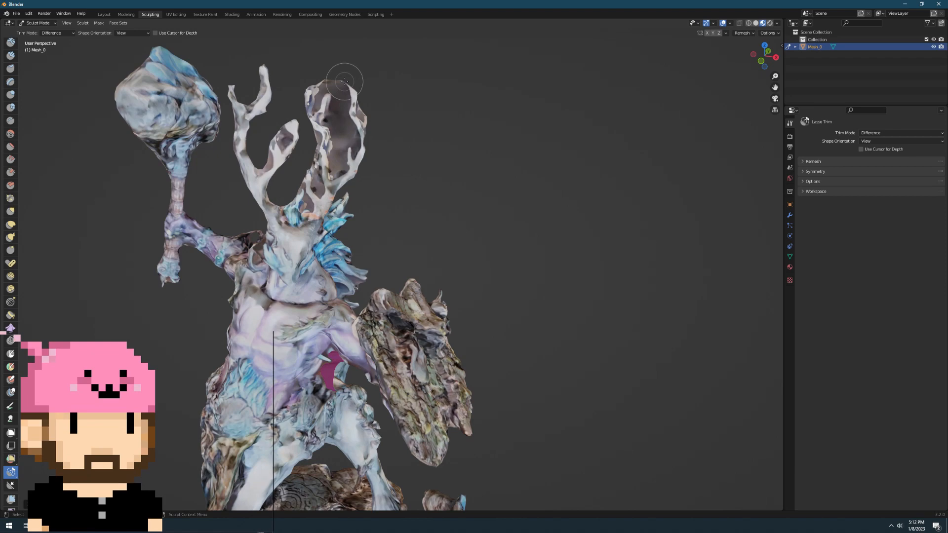
scroll(359, 146, down, 6)
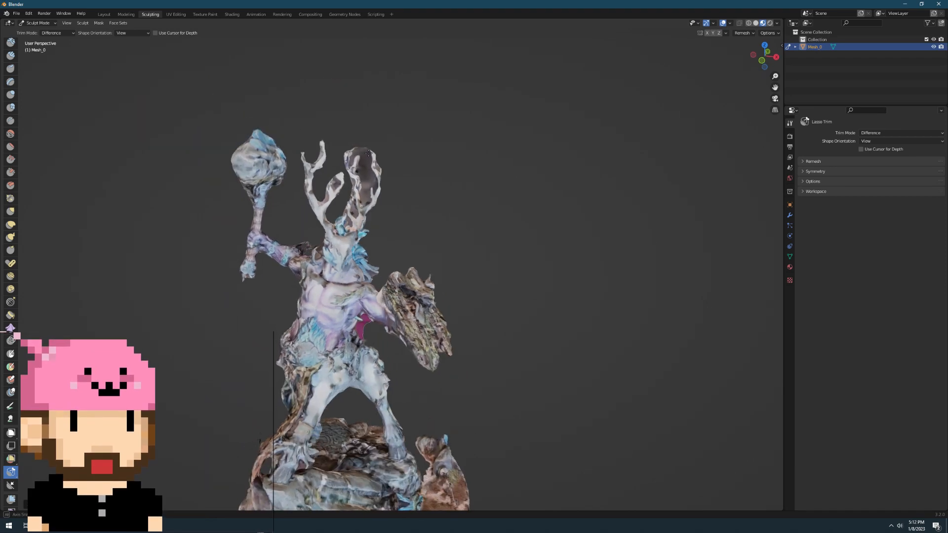
middle_drag(349, 152, 354, 141)
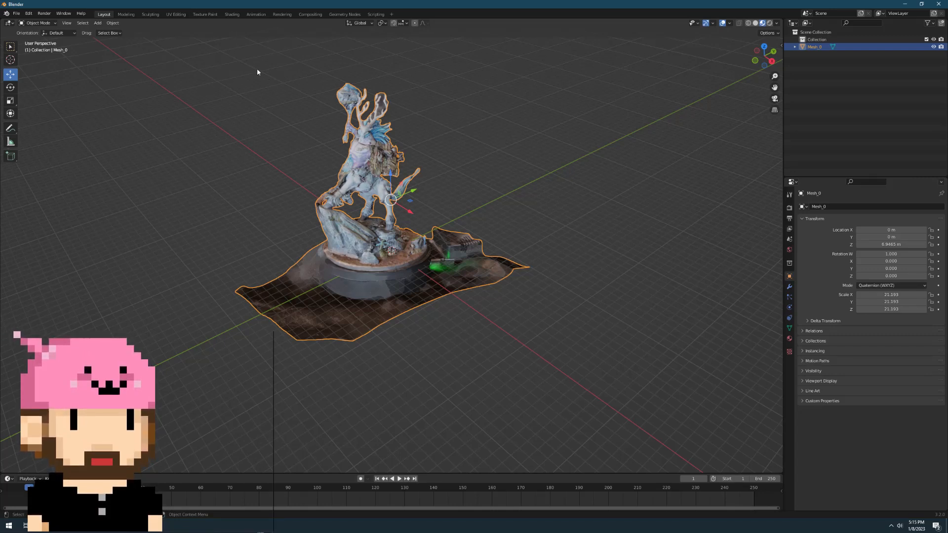
Switch to the Shading workspace, select the Base Color texture node and choose Image_0 in the image editor
click(232, 15)
click(298, 353)
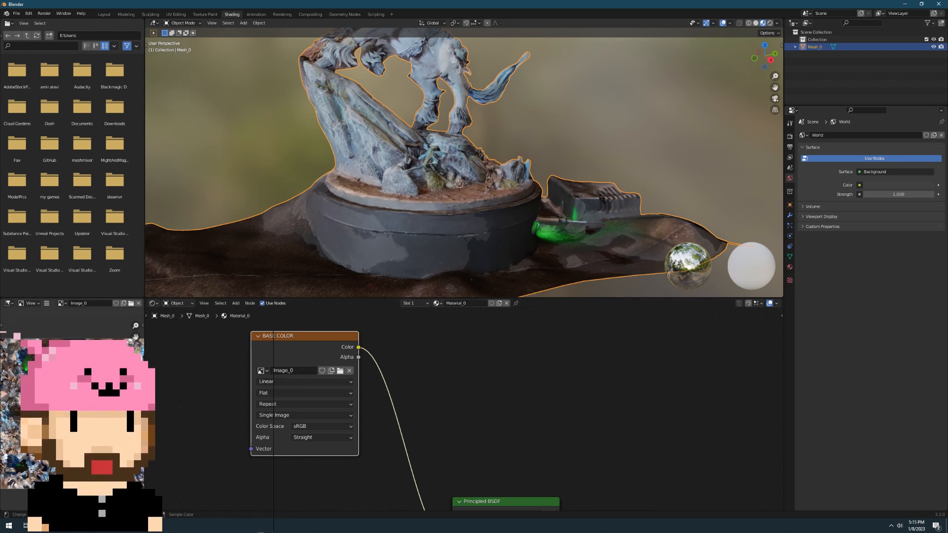
click(33, 304)
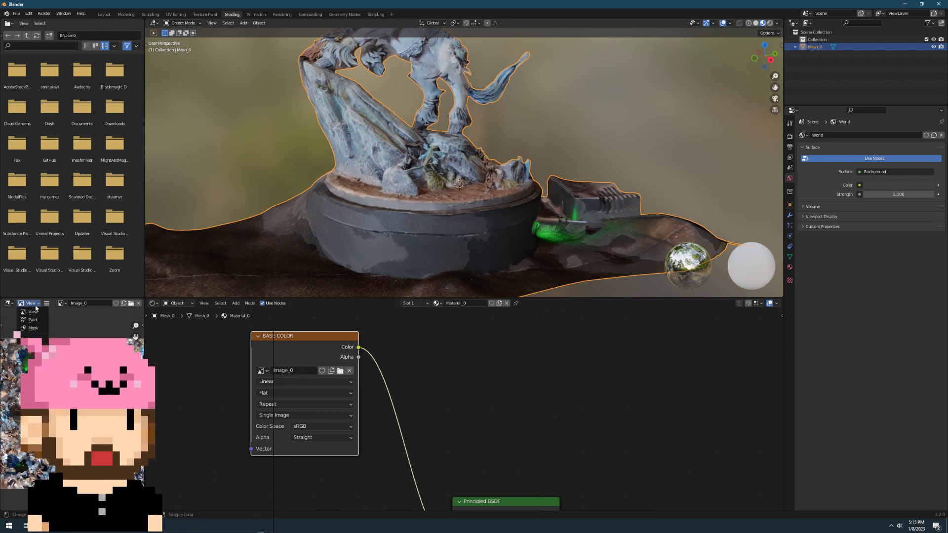
click(47, 304)
mouse_move(61, 312)
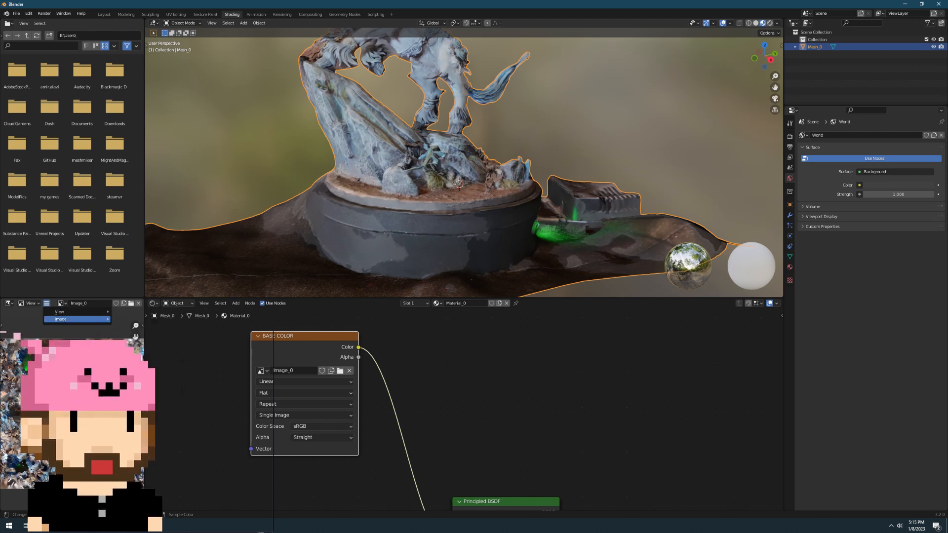
click(60, 304)
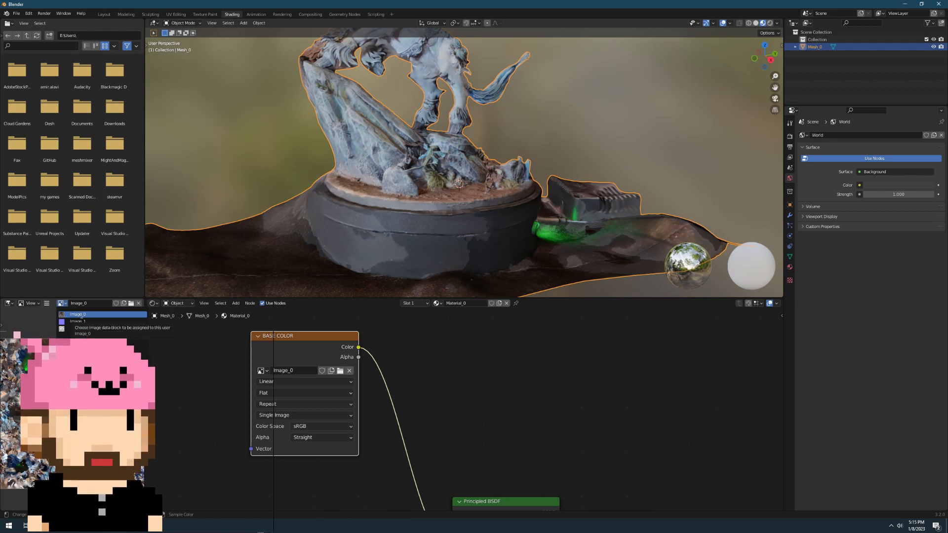
click(81, 315)
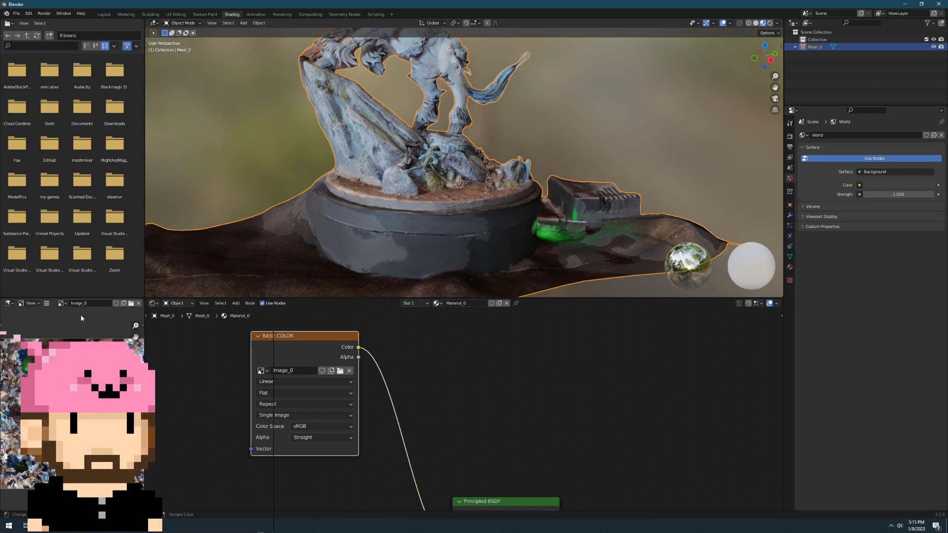
Save the Image_0 texture as a JPEG named BaseColor in the Kragnos_TTS folder
click(46, 305)
mouse_move(70, 322)
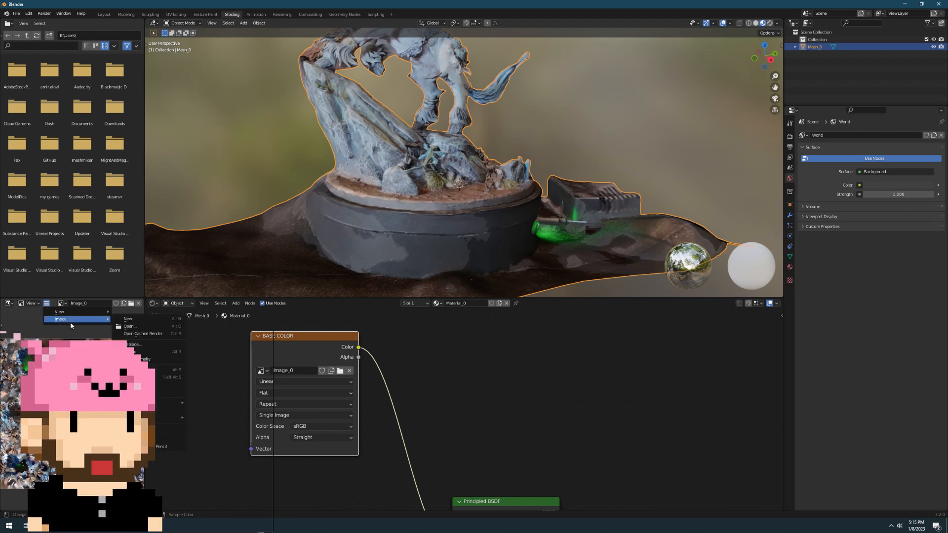
click(142, 378)
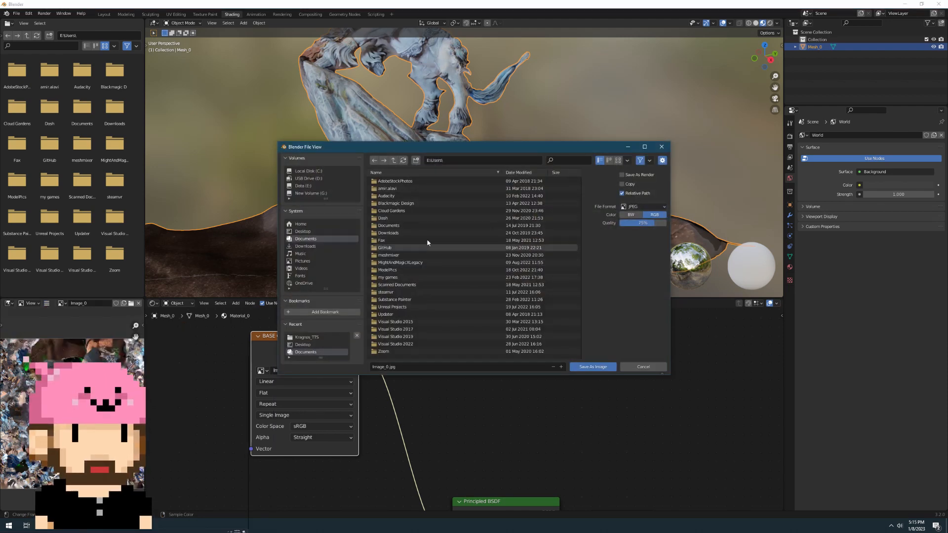
click(307, 337)
click(419, 367)
text(BaseColor.jp)
click(592, 367)
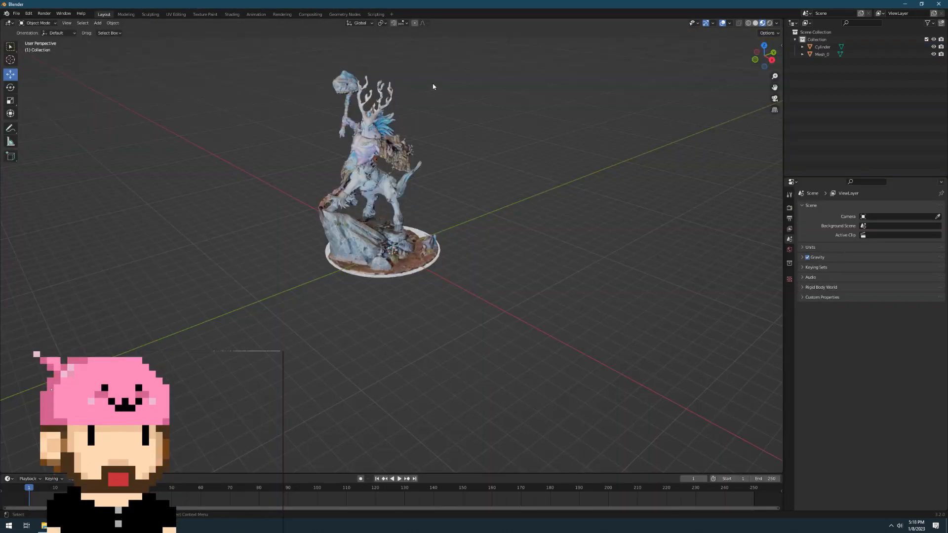
Start an FBX export of the cleaned model into the Desktop's Kragnos_TTS folder and open the file name for editing
middle_drag(433, 87, 387, 115)
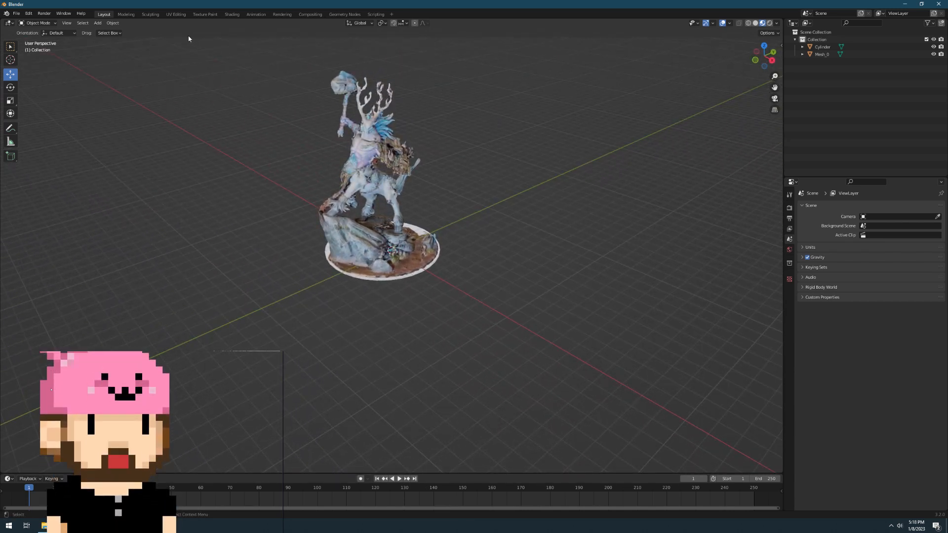
click(22, 14)
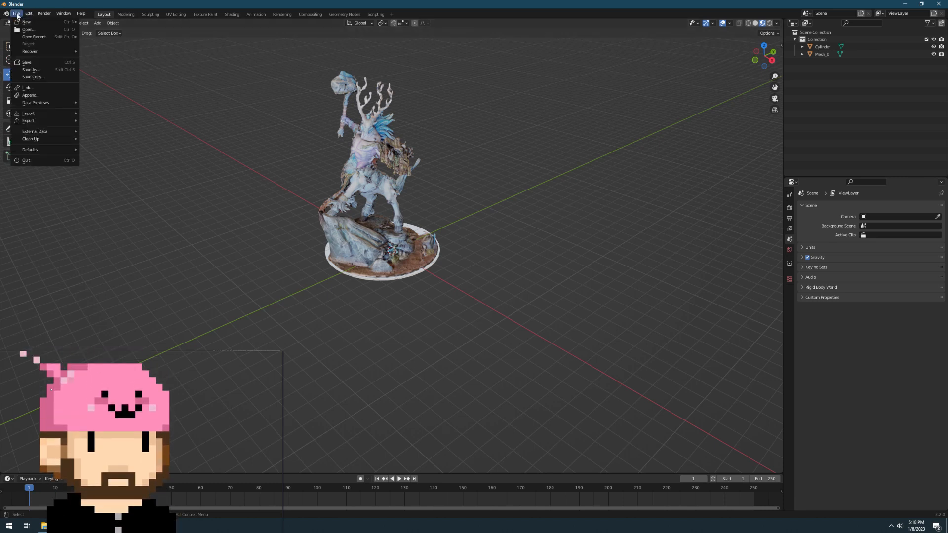
mouse_move(49, 123)
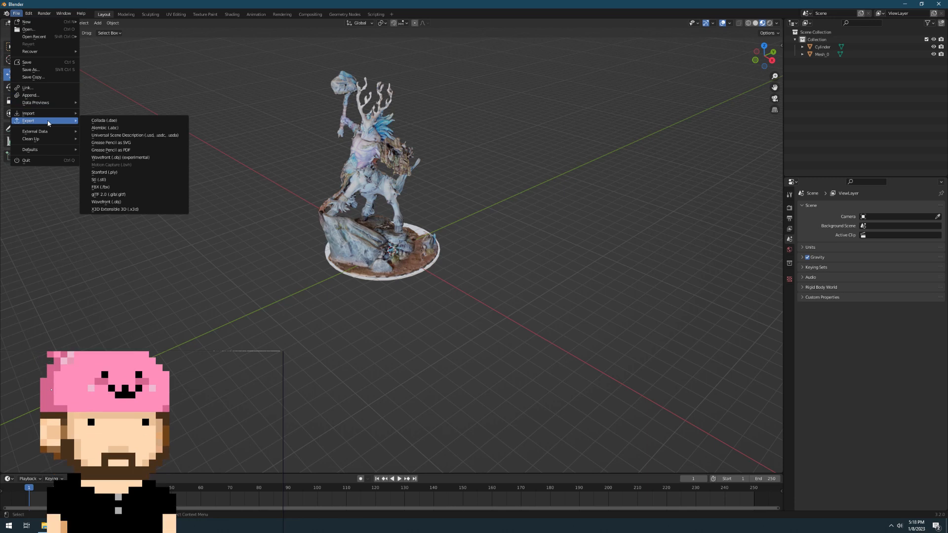
click(121, 187)
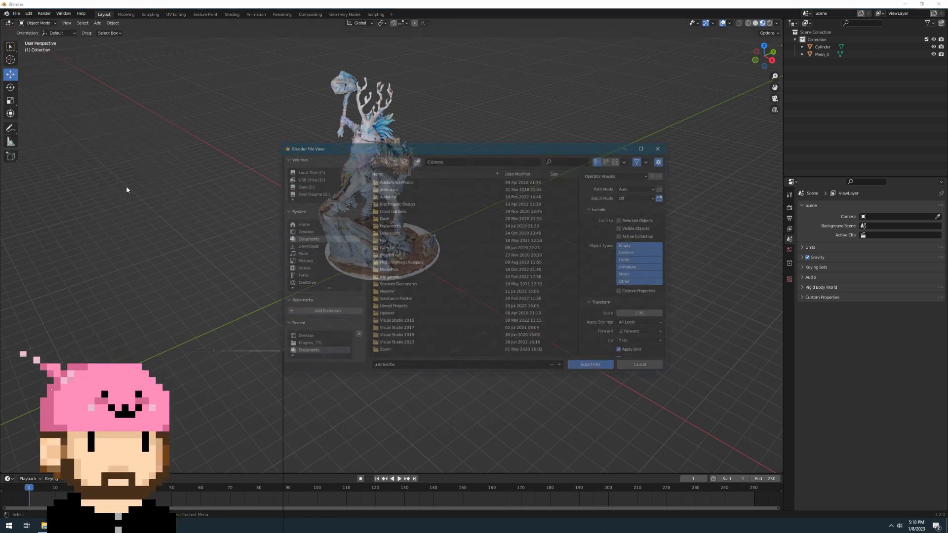
click(302, 231)
double_click(398, 188)
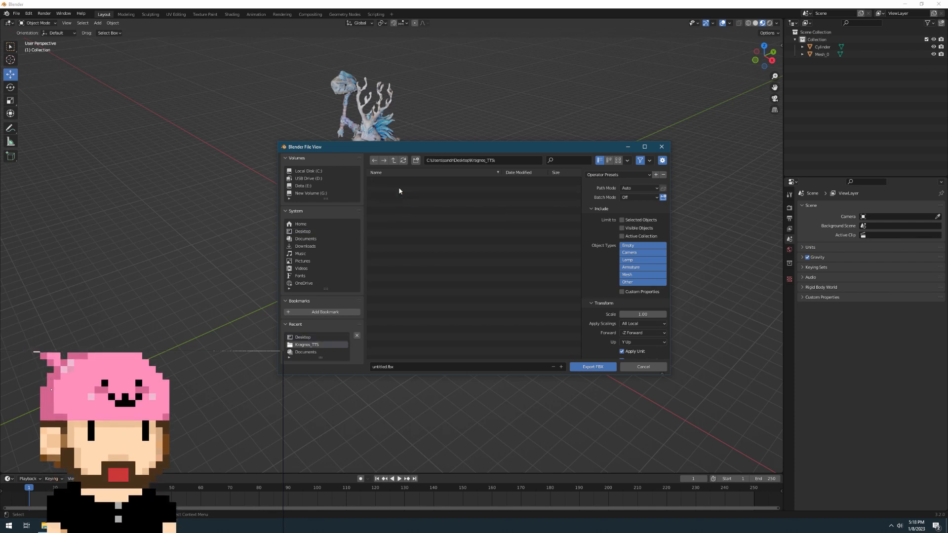
click(383, 367)
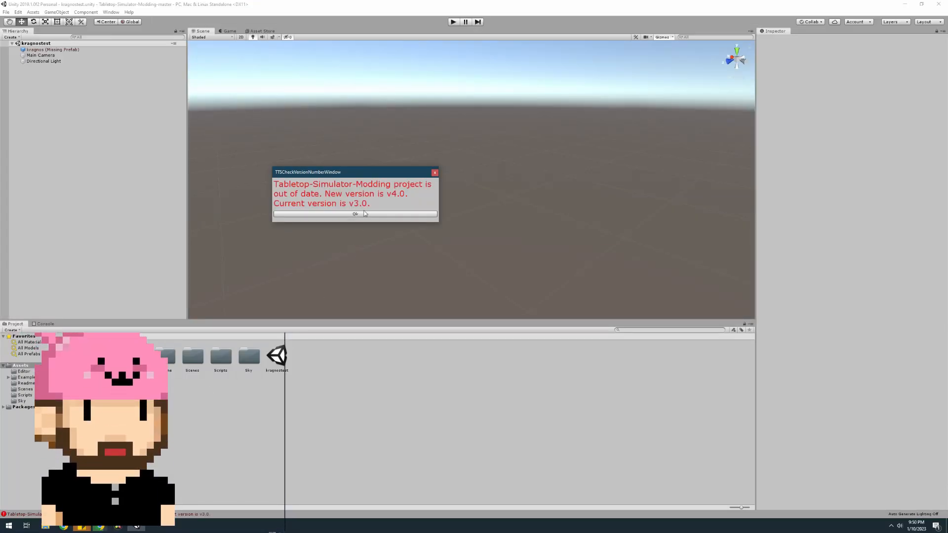
Switch to Unity, dismiss the outdated-version notice and create a folder named KragnosTTS in Assets
click(374, 215)
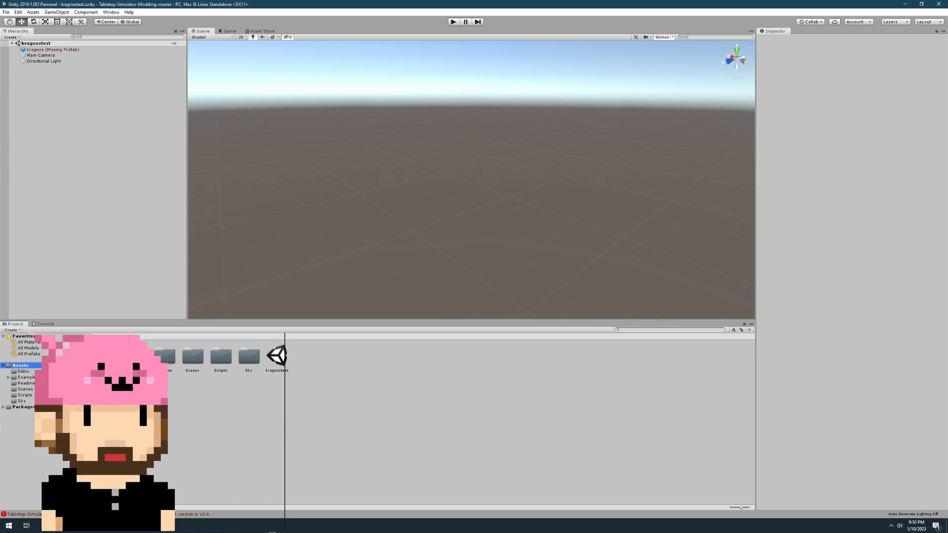
right_click(22, 370)
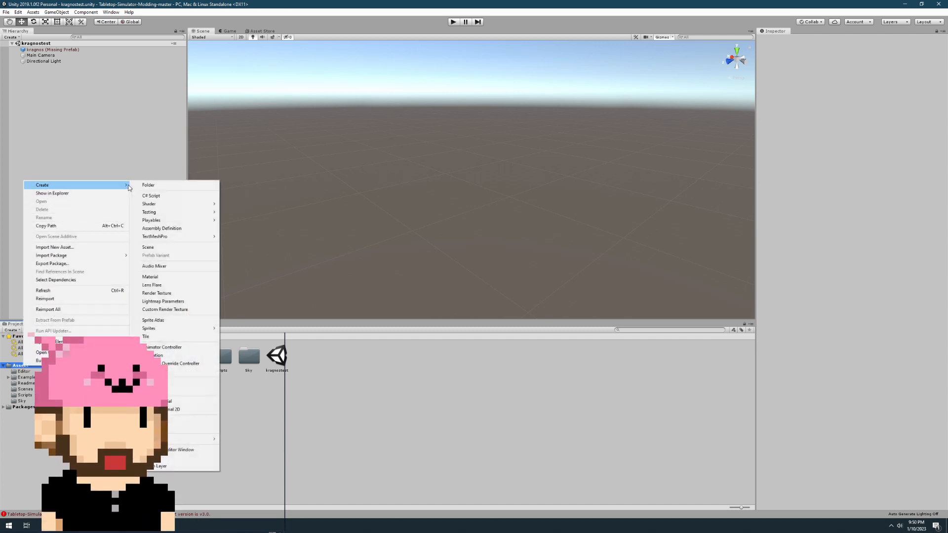
click(148, 186)
key(BackSpace)
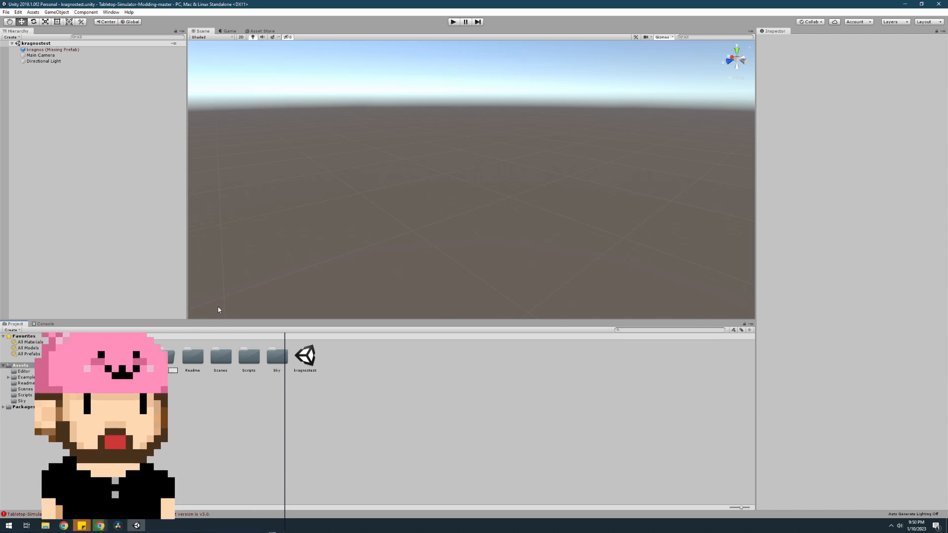
text(TTS)
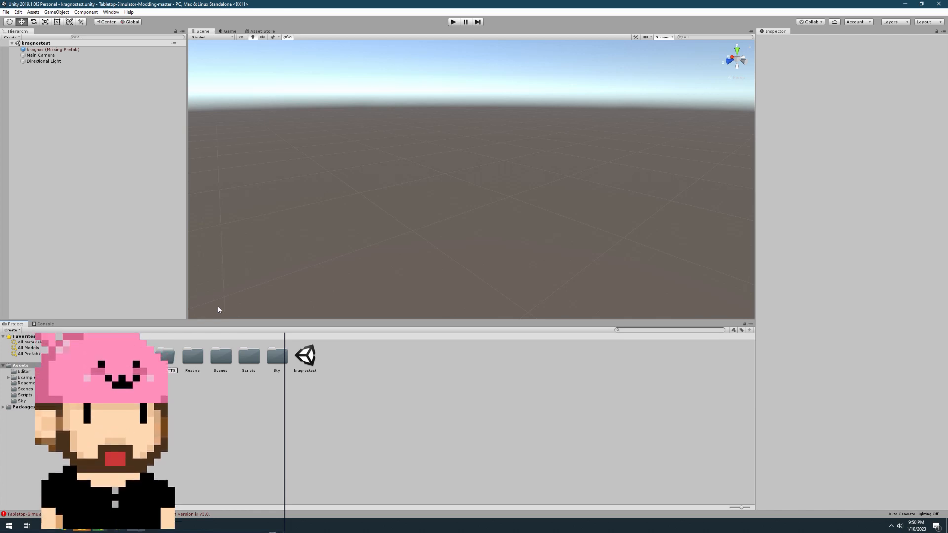
key(Return)
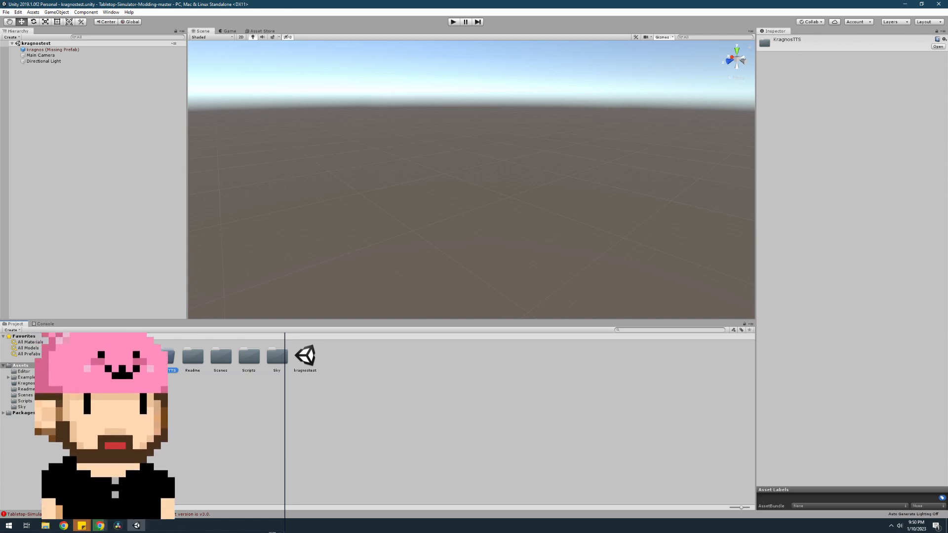
Open the KragnosTTS folder and import kragnos.fbx from the Kragnos_TTS folder as a new asset
double_click(164, 360)
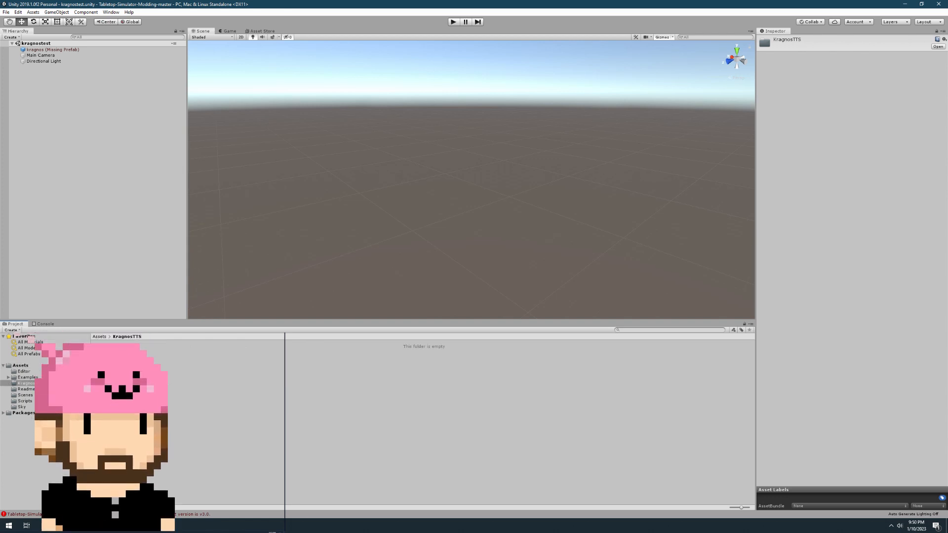
right_click(129, 372)
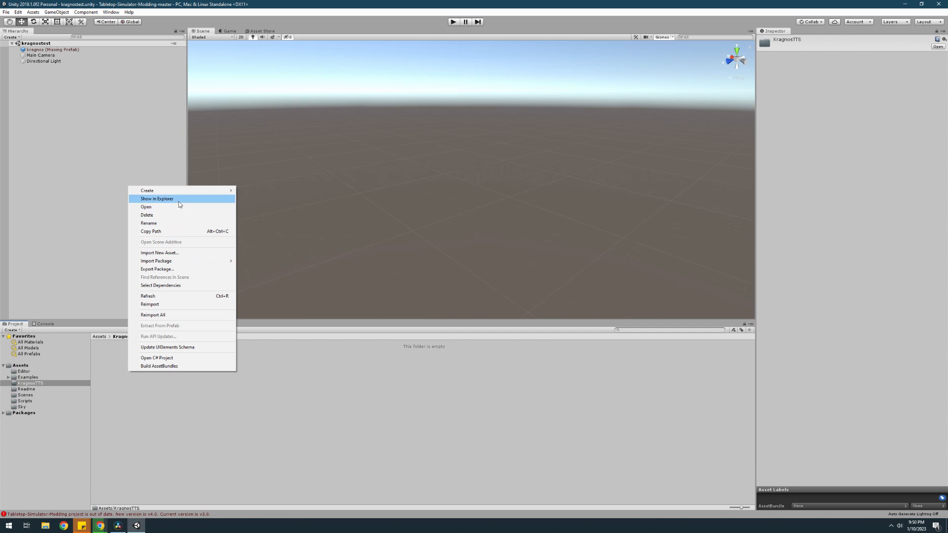
click(185, 253)
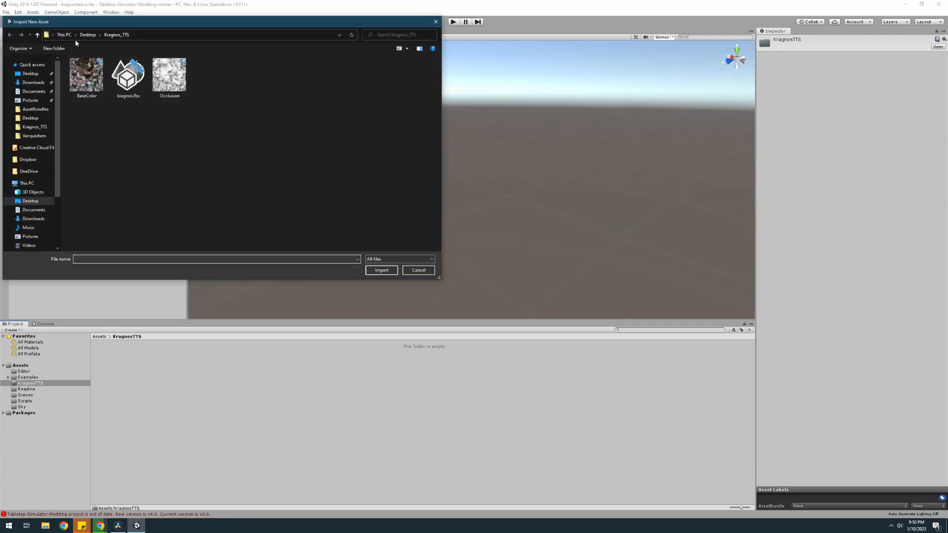
double_click(135, 84)
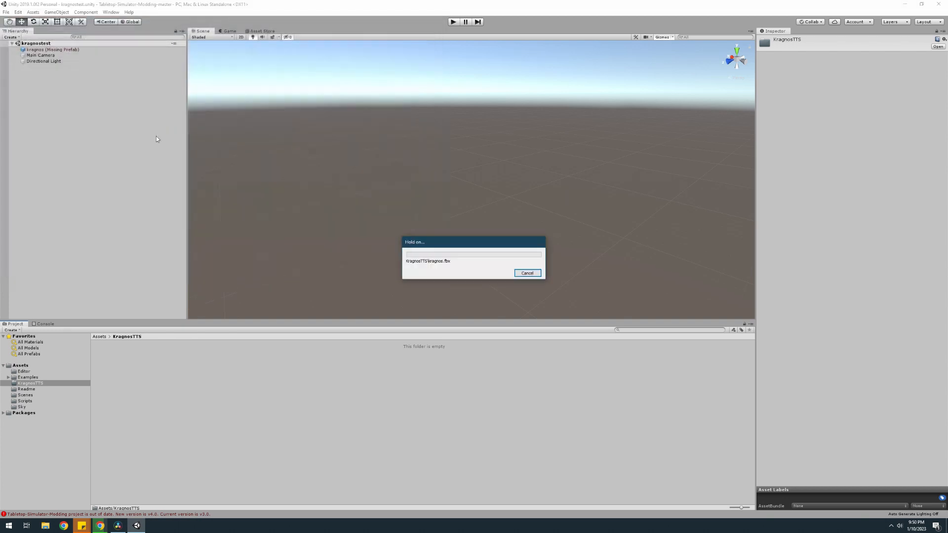
Import the BaseColor and Occlusion textures together into the KragnosTTS asset folder
right_click(162, 361)
mouse_move(257, 183)
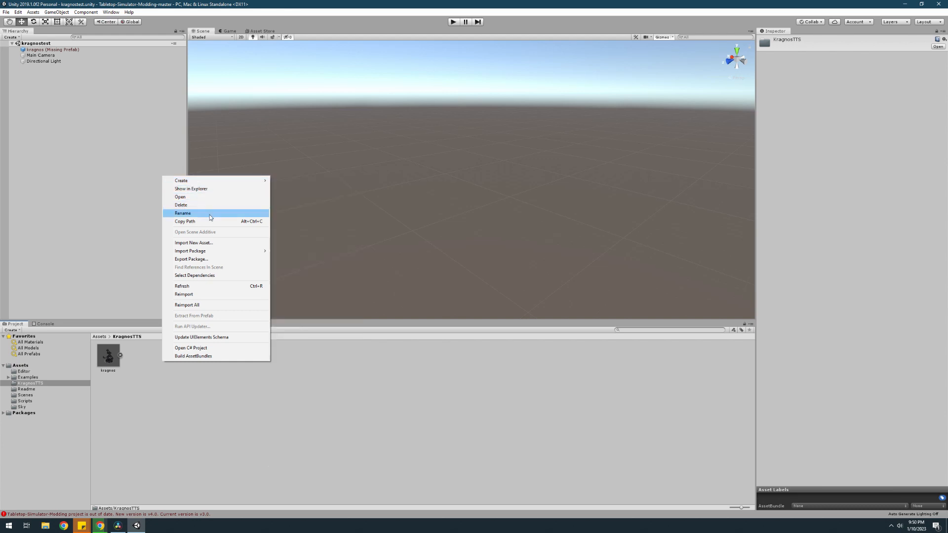
click(206, 244)
click(82, 81)
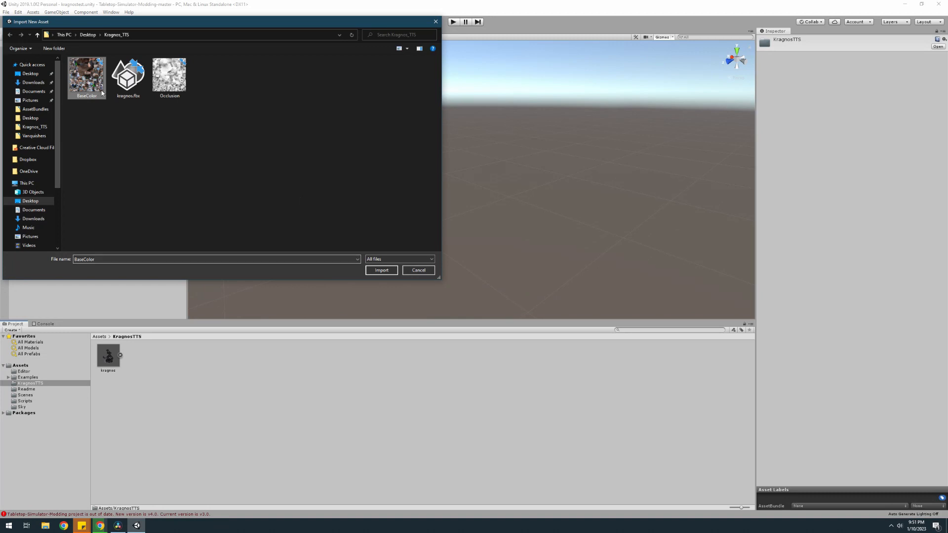
ctrl+click(174, 97)
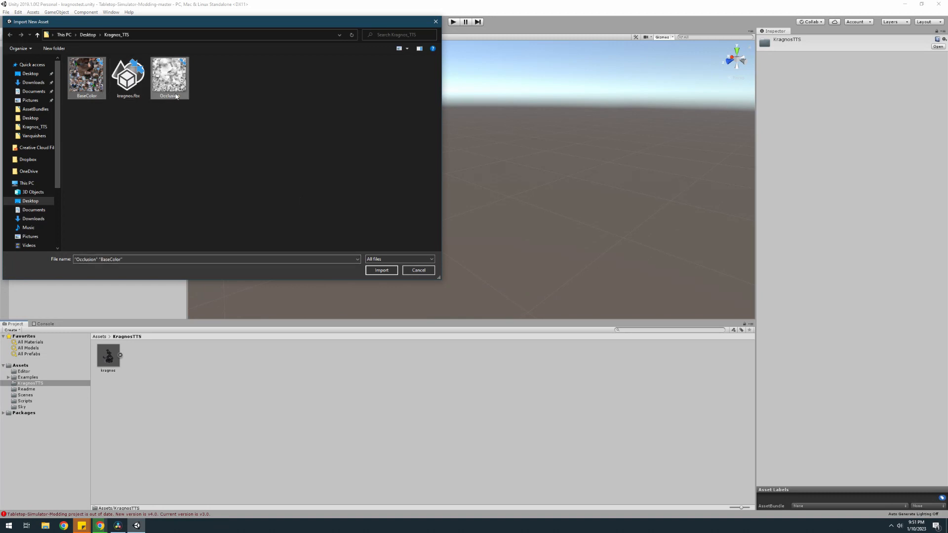
click(384, 272)
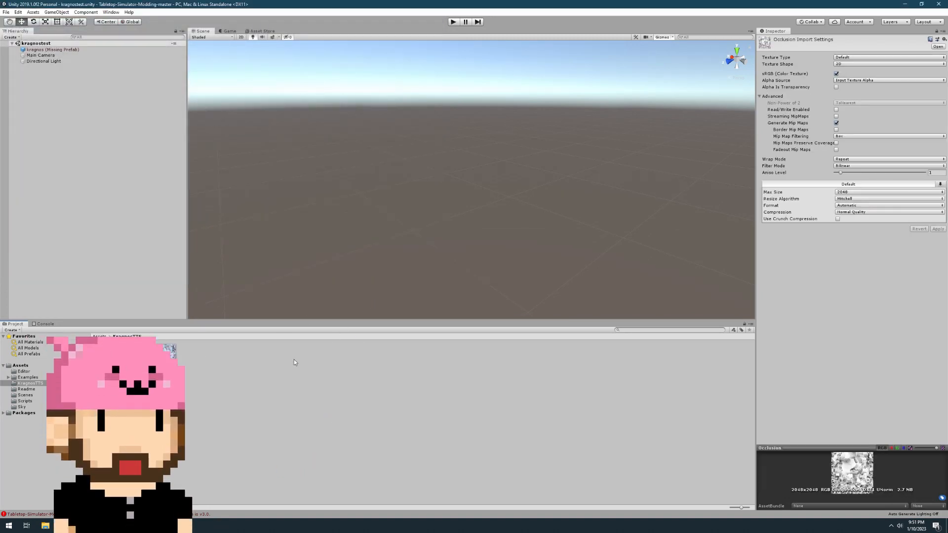
Create a material named M_Kragnos in the KragnosTTS asset folder
click(224, 364)
right_click(223, 366)
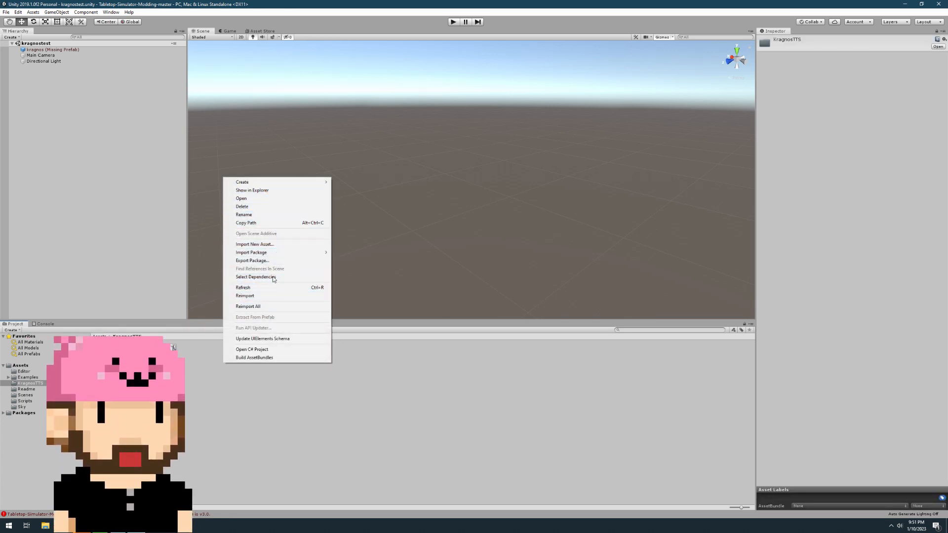
mouse_move(255, 186)
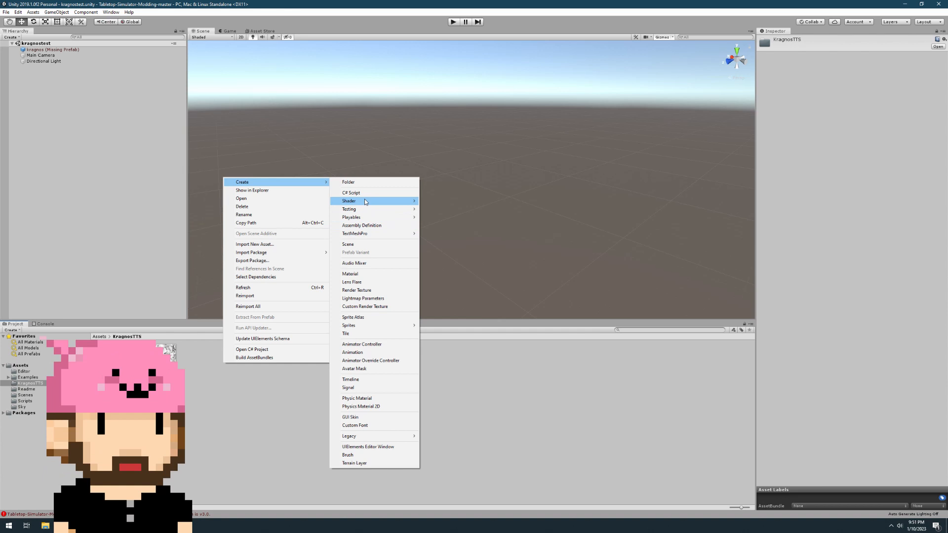
mouse_move(366, 202)
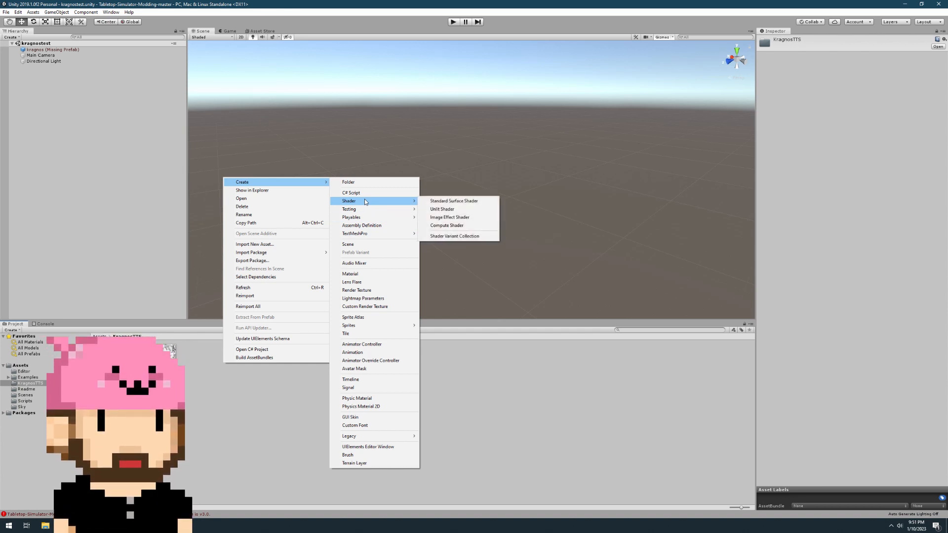
click(373, 274)
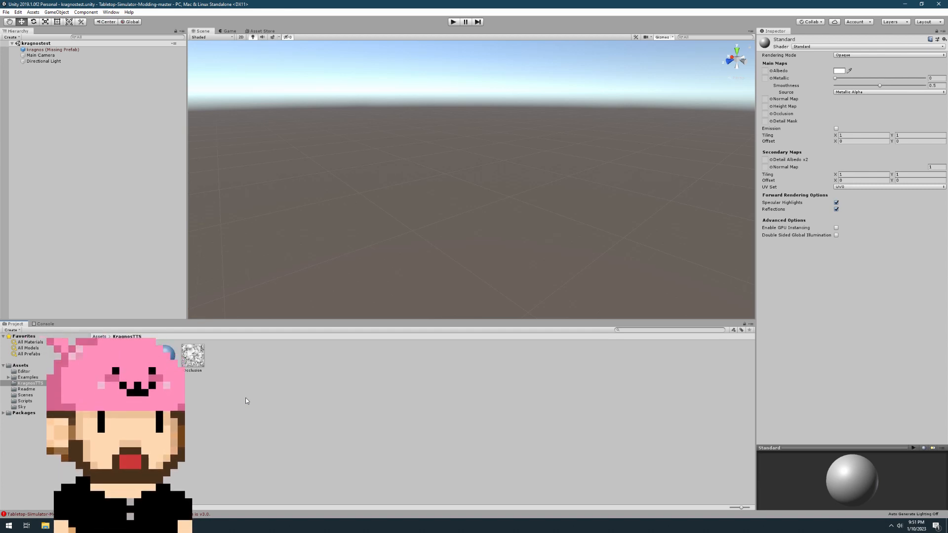
key(Return)
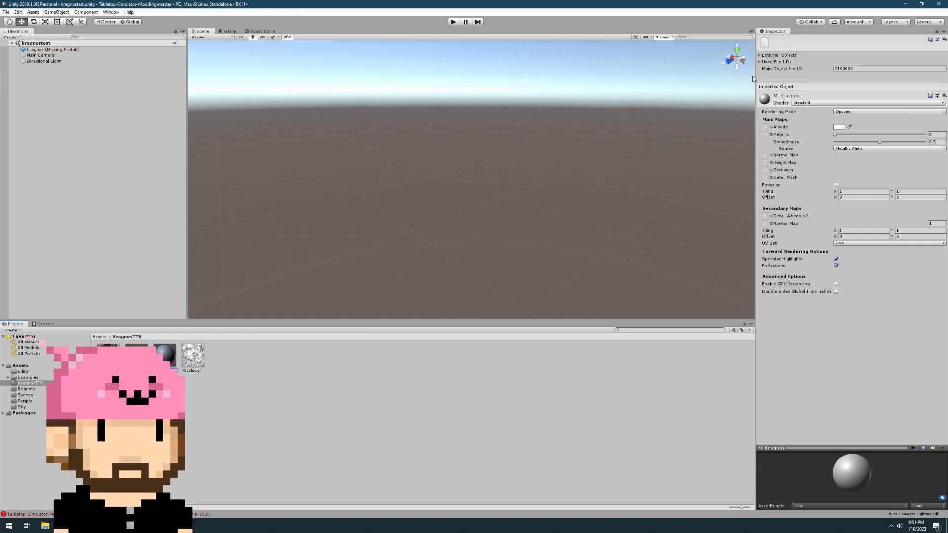
Set the M_Kragnos shader to Unlit/Texture and assign the BaseColor texture as its base map
click(835, 103)
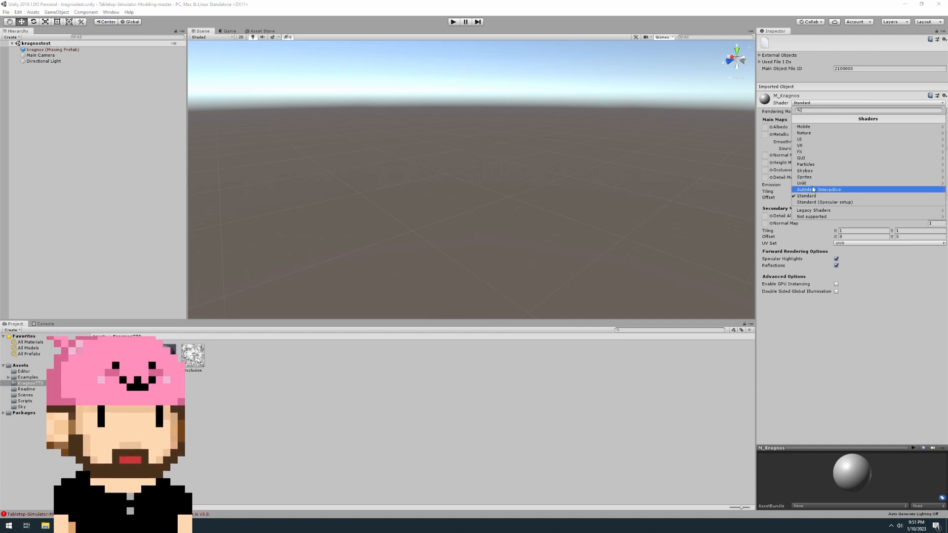
mouse_move(810, 184)
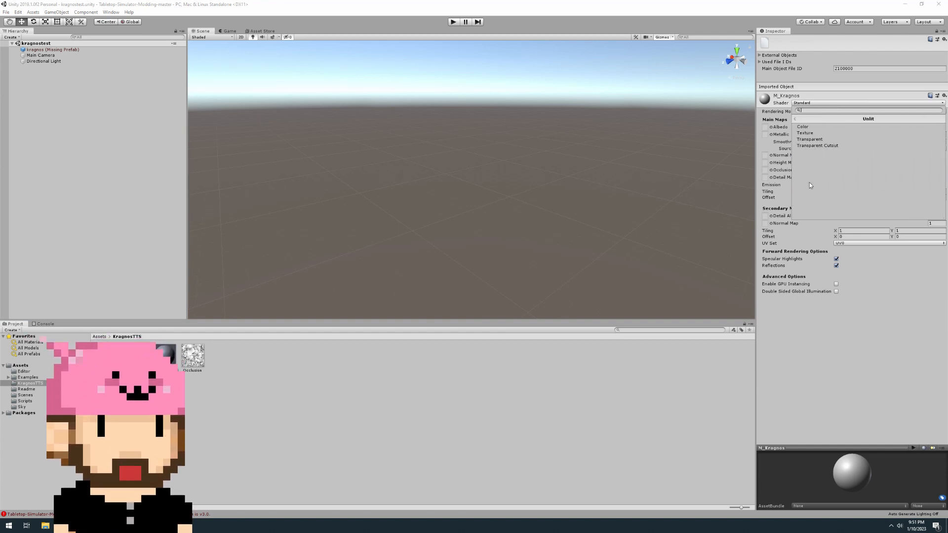
click(815, 137)
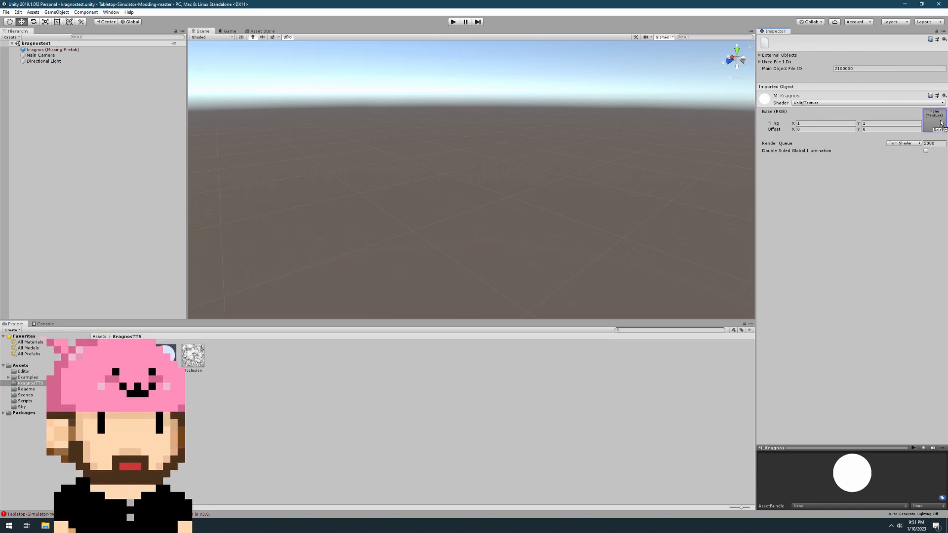
drag(941, 123, 941, 123)
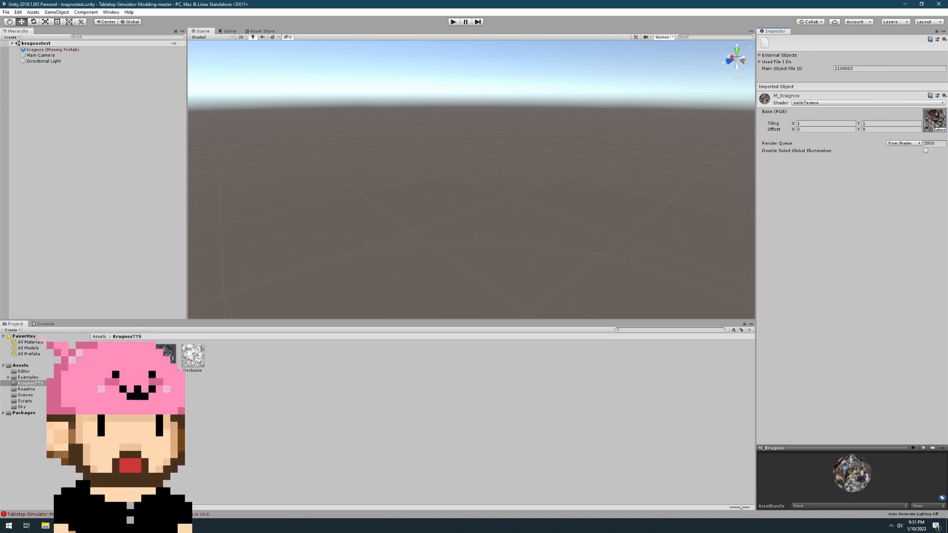
Remap the kragnos model's Material_0 to M_Kragnos and place the model in the scene
click(137, 356)
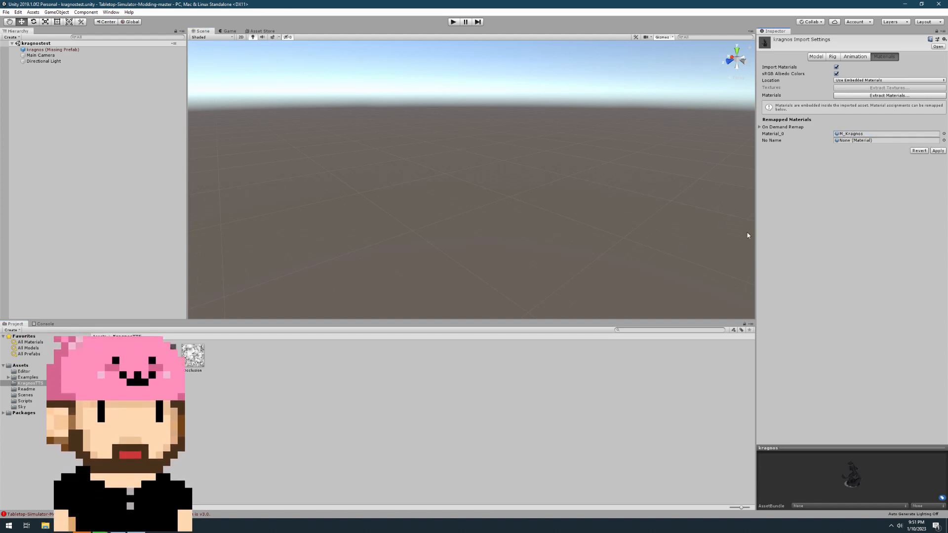
drag(169, 349, 503, 222)
click(495, 278)
scroll(508, 148, down, 6)
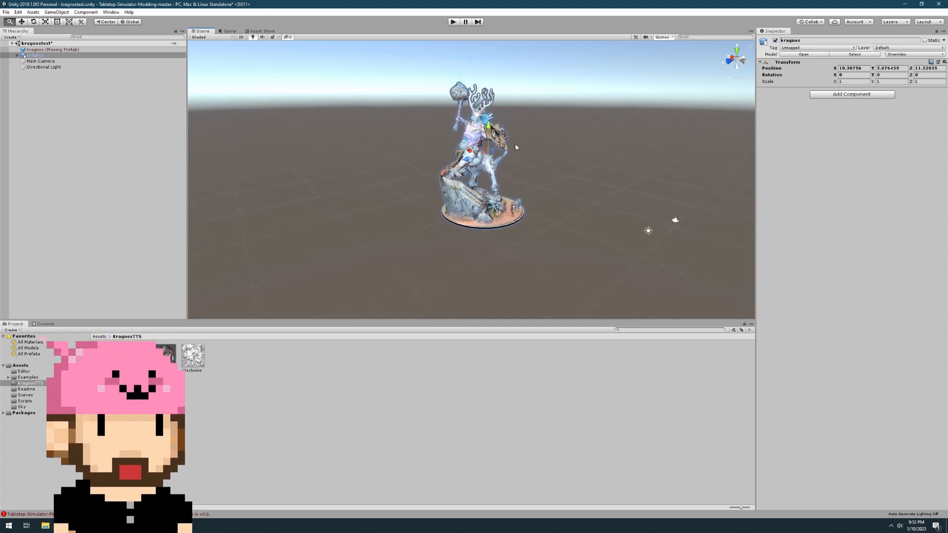
scroll(515, 144, up, 3)
click(623, 149)
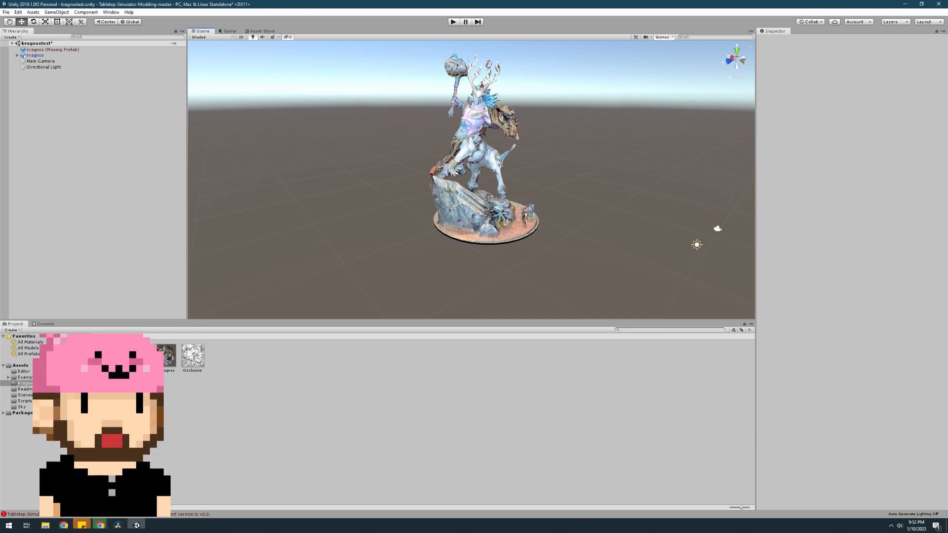
Remove unused AssetBundle names and assign the kragnos model to a new AssetBundle named kragnos
click(137, 356)
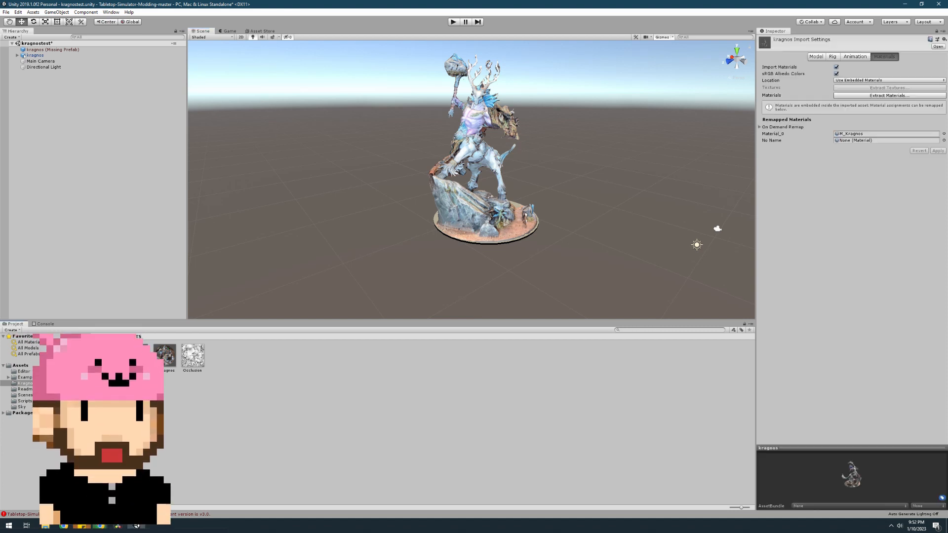
click(800, 506)
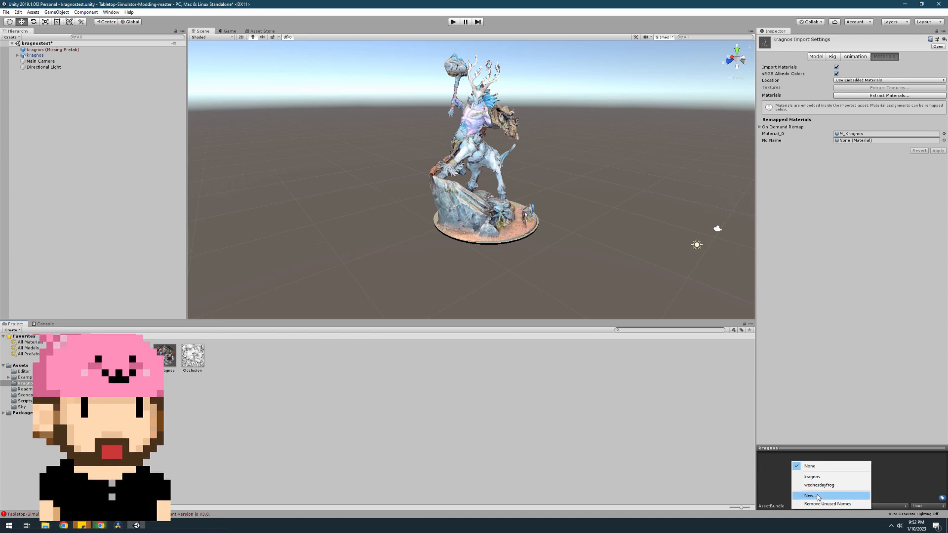
click(822, 504)
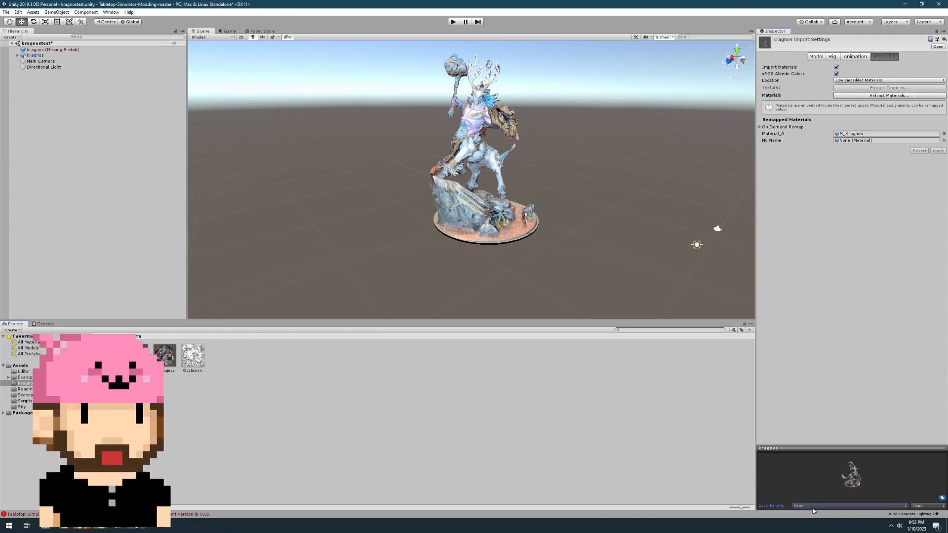
click(809, 507)
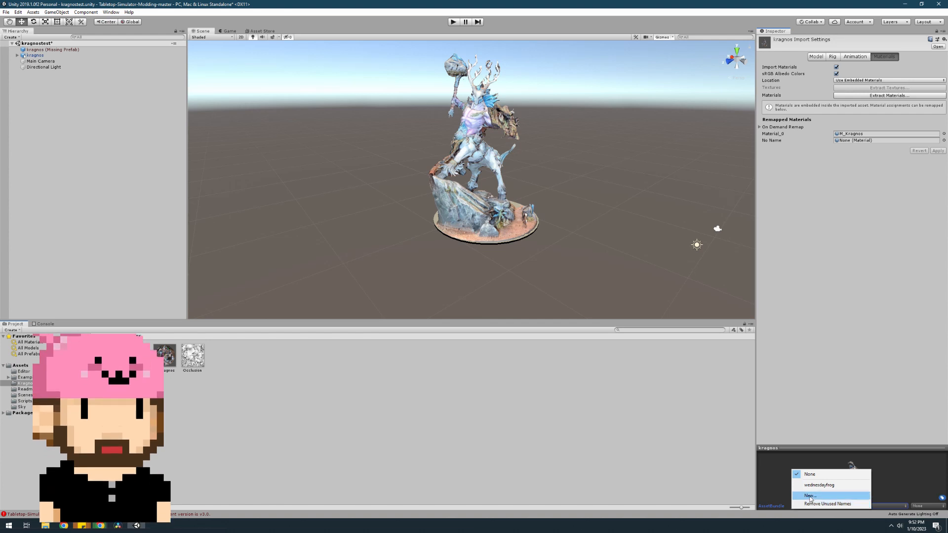
click(810, 496)
text(kragn)
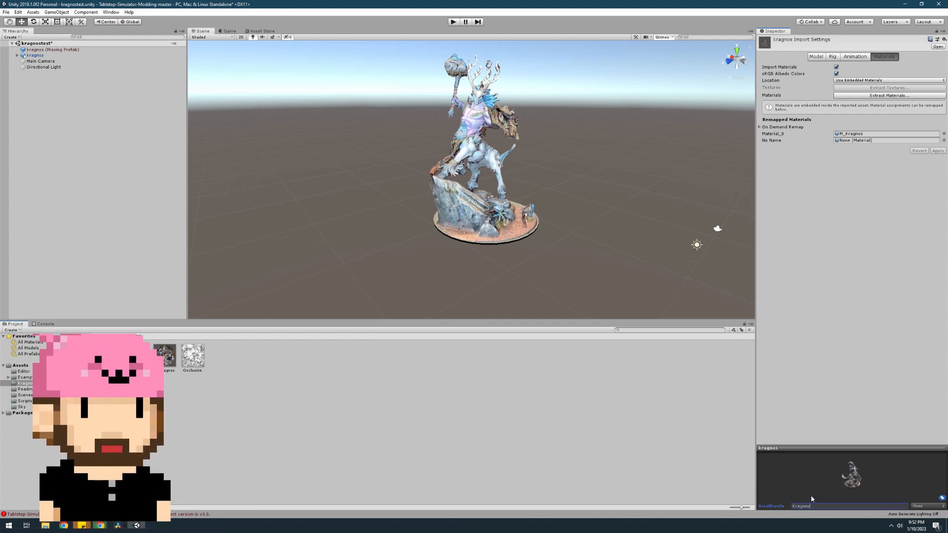
text(os)
key(Return)
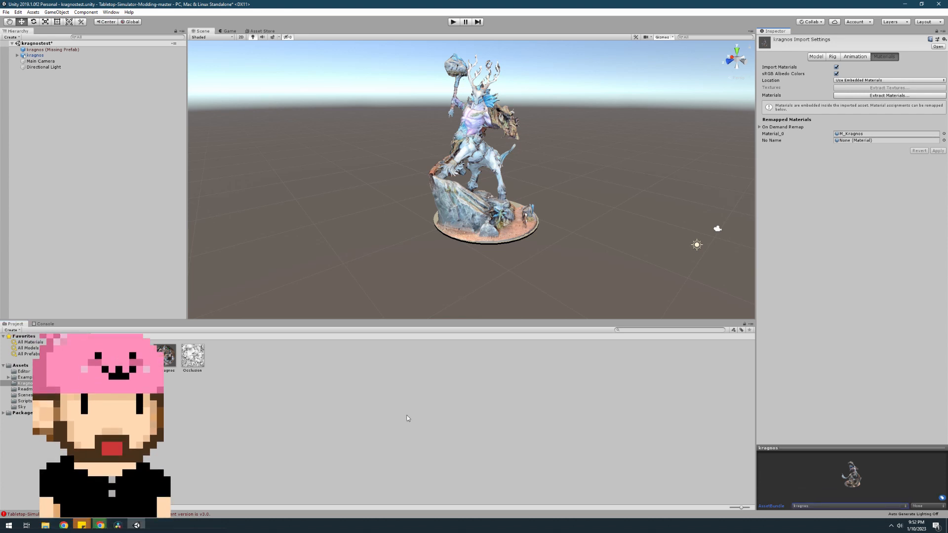
Build the AssetBundles from the kragnos model asset
click(187, 407)
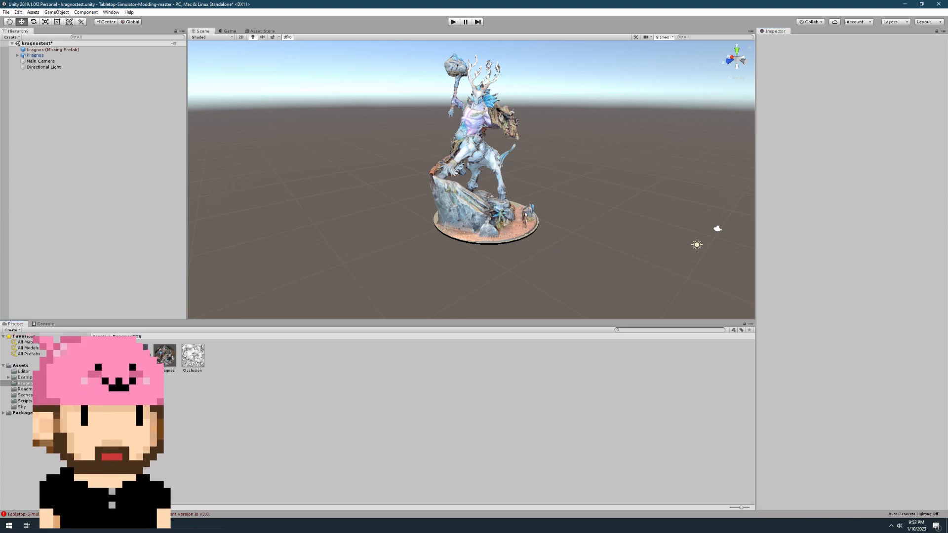
right_click(138, 356)
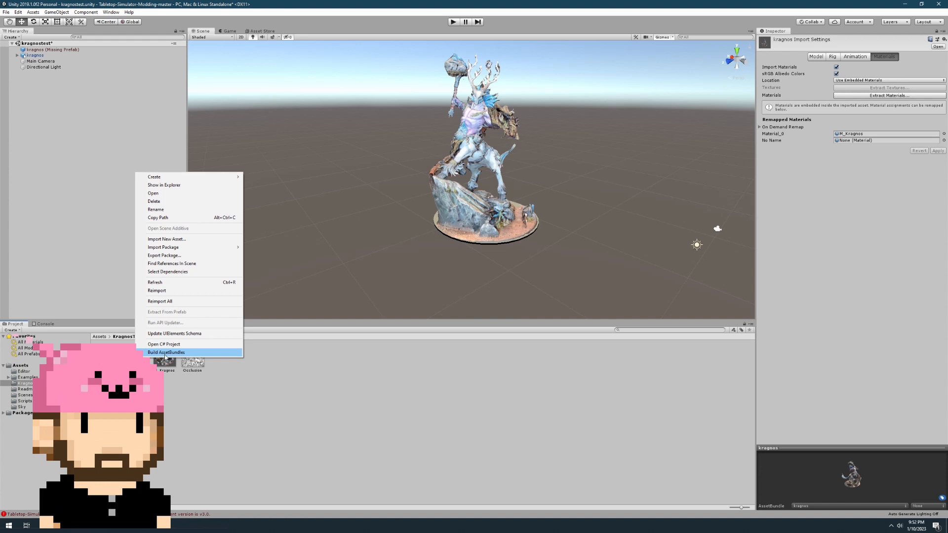
click(192, 353)
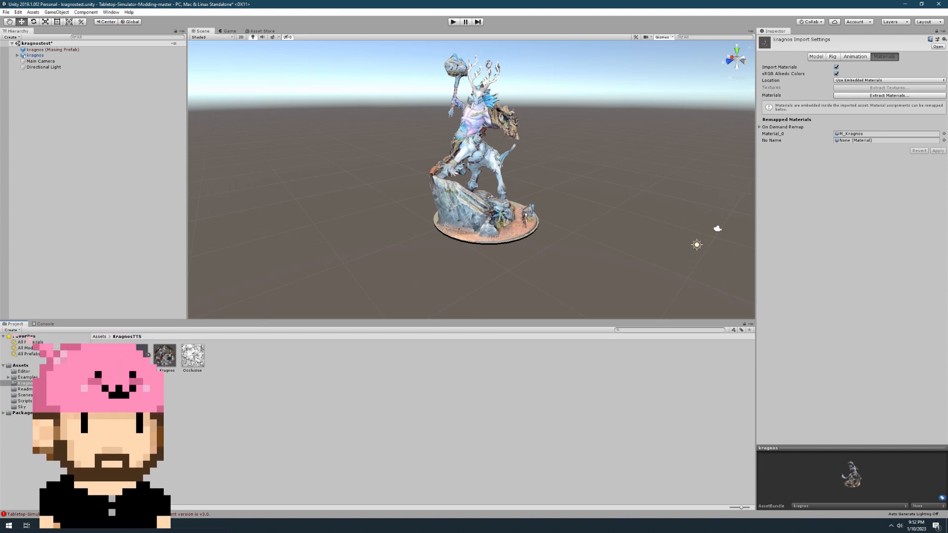
Switch to File Explorer and open the AssetBundles folder inside Tabletop-Simulator-Modding-master on the Desktop
click(46, 526)
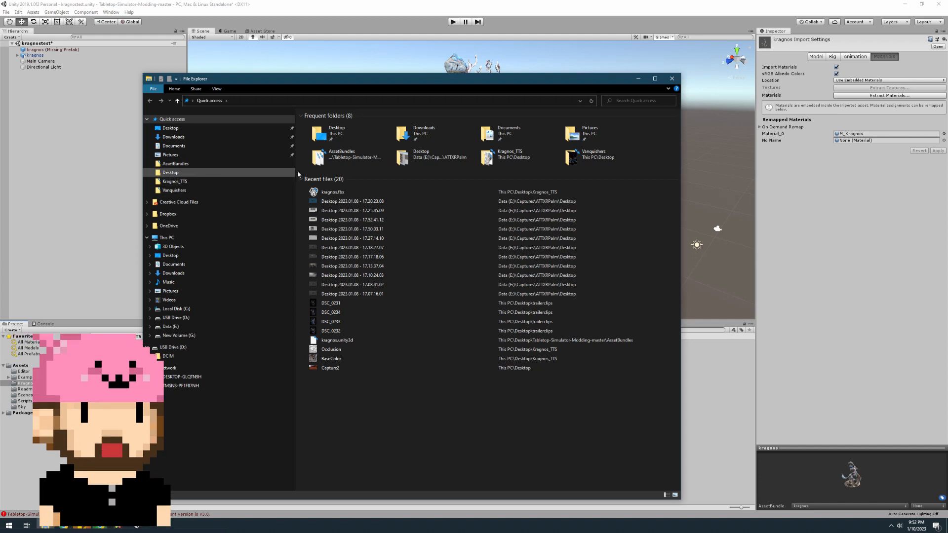
double_click(349, 135)
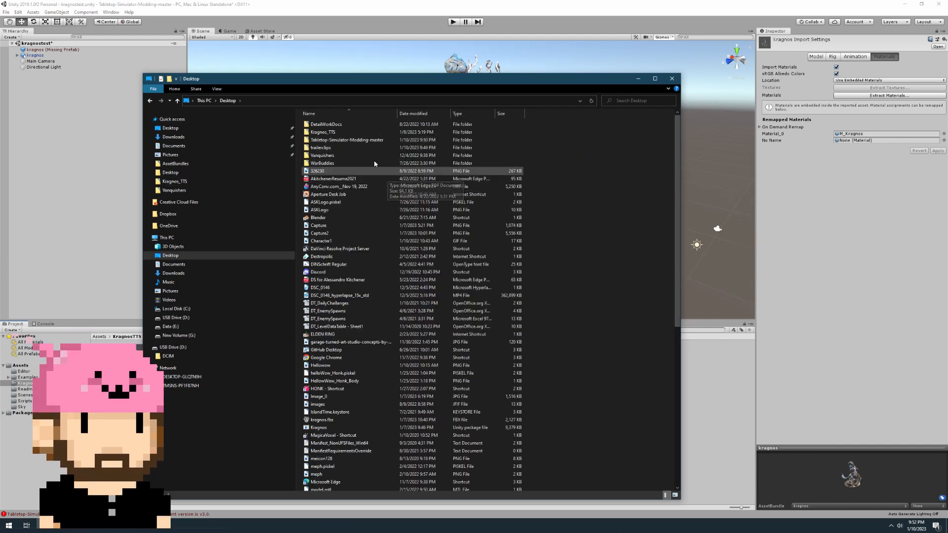
double_click(360, 140)
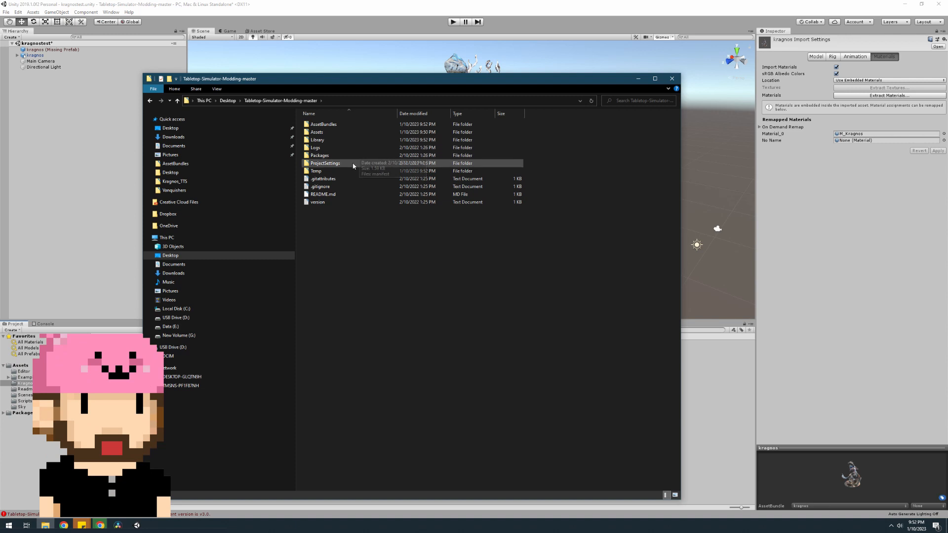
double_click(326, 125)
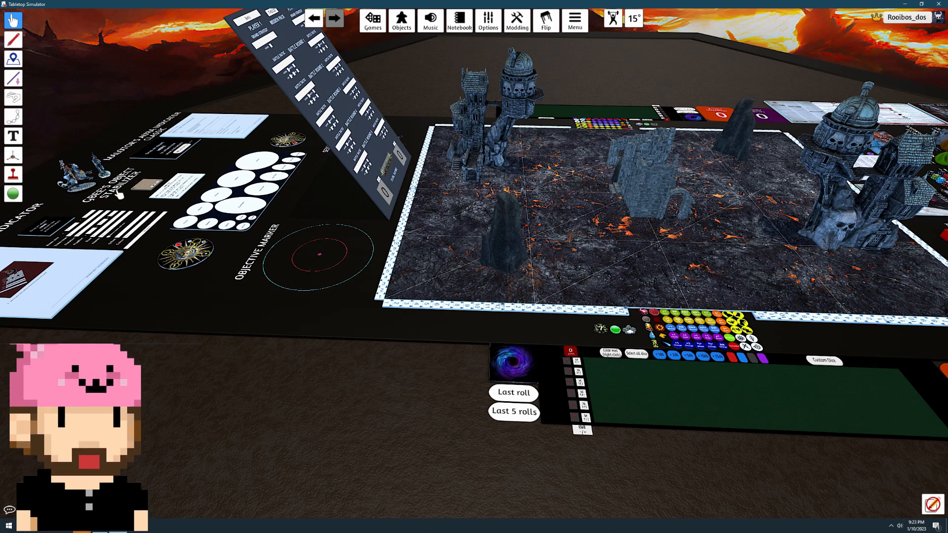
Switch to Tabletop Simulator and place a custom AssetBundle object on the table beside the game board
click(412, 24)
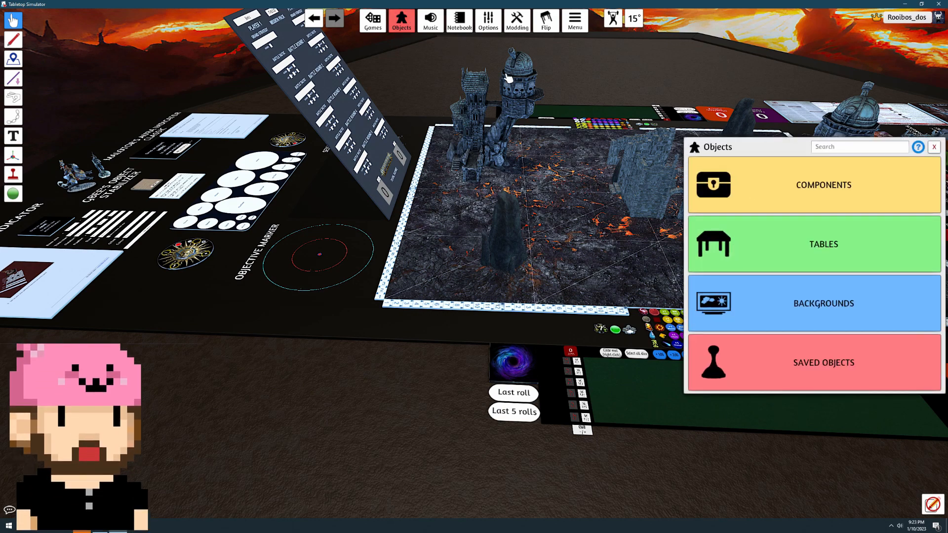
click(753, 188)
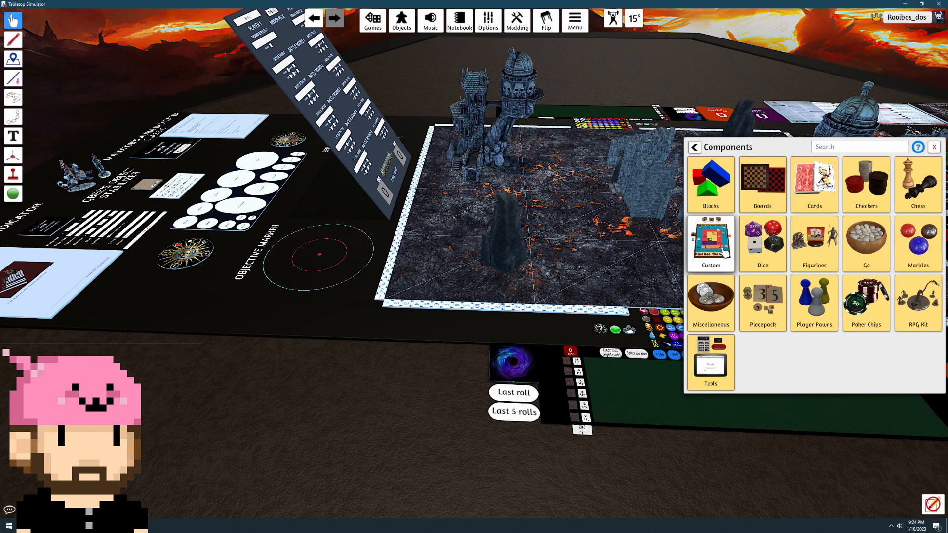
click(725, 253)
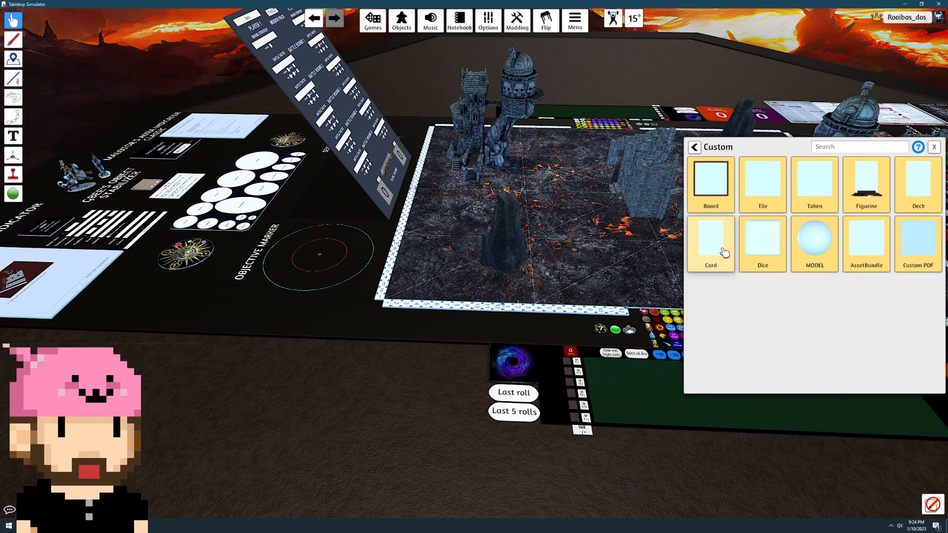
click(863, 254)
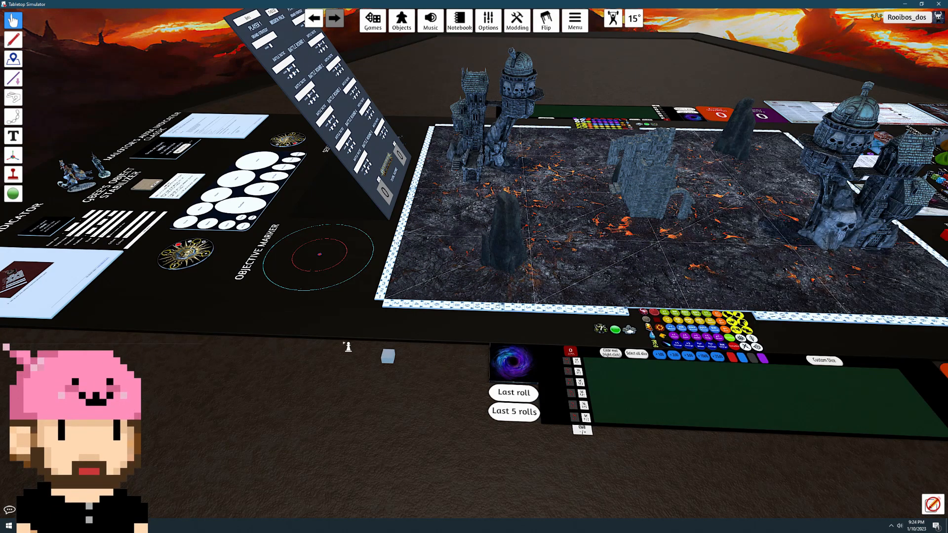
click(325, 337)
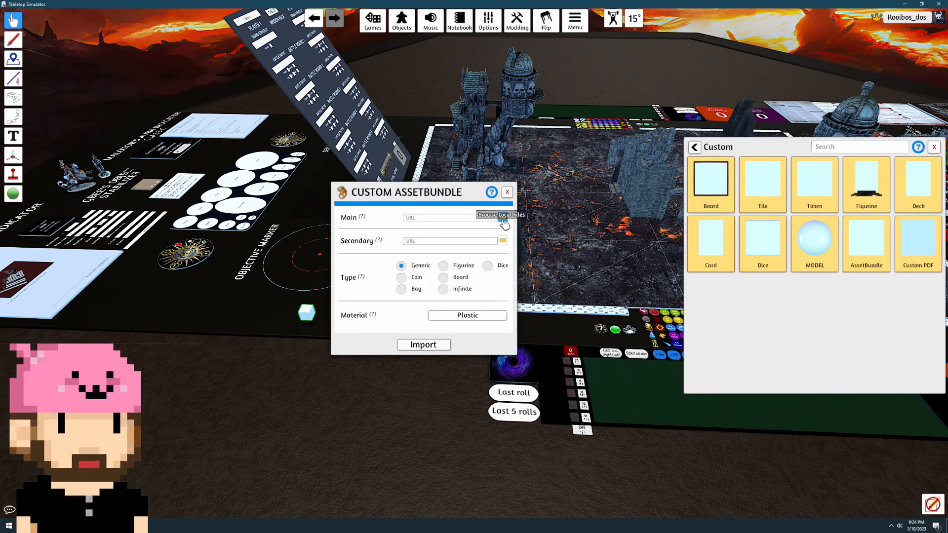
Upload kragnos.unity3d to the Steam Cloud root folder as the main AssetBundle file and set the object type to Figurine
click(502, 220)
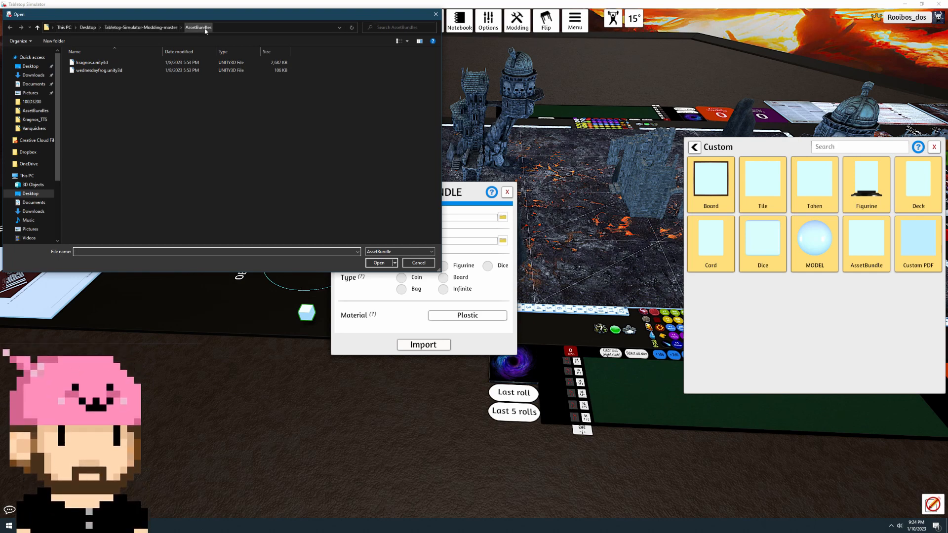
click(99, 63)
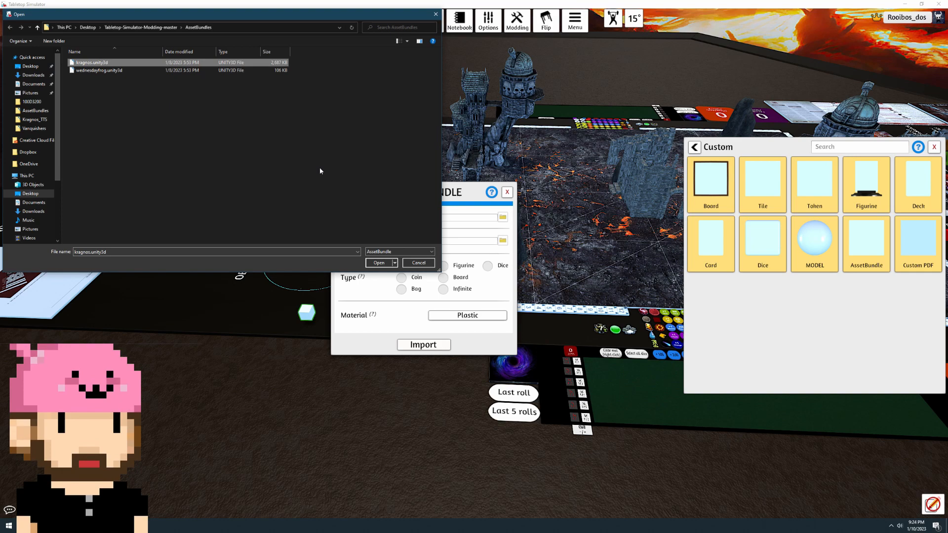
click(380, 263)
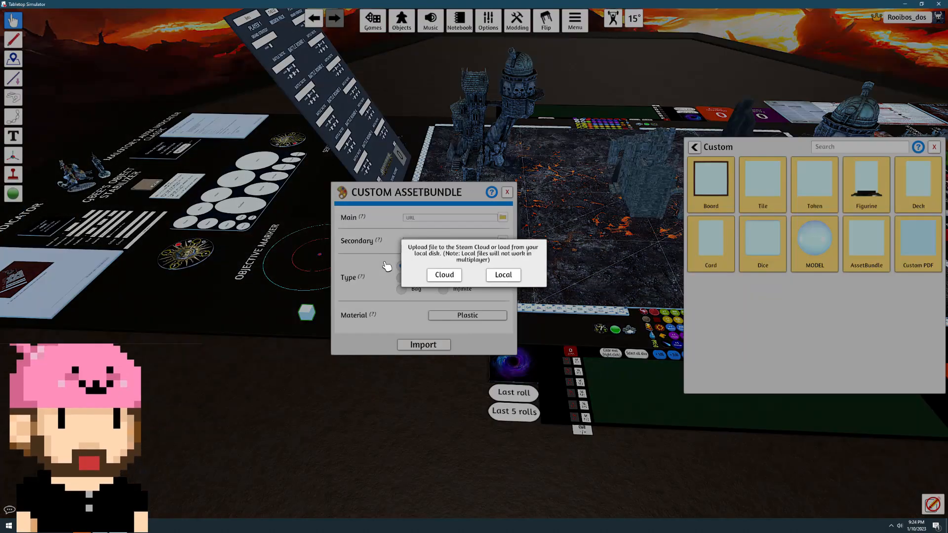
click(454, 279)
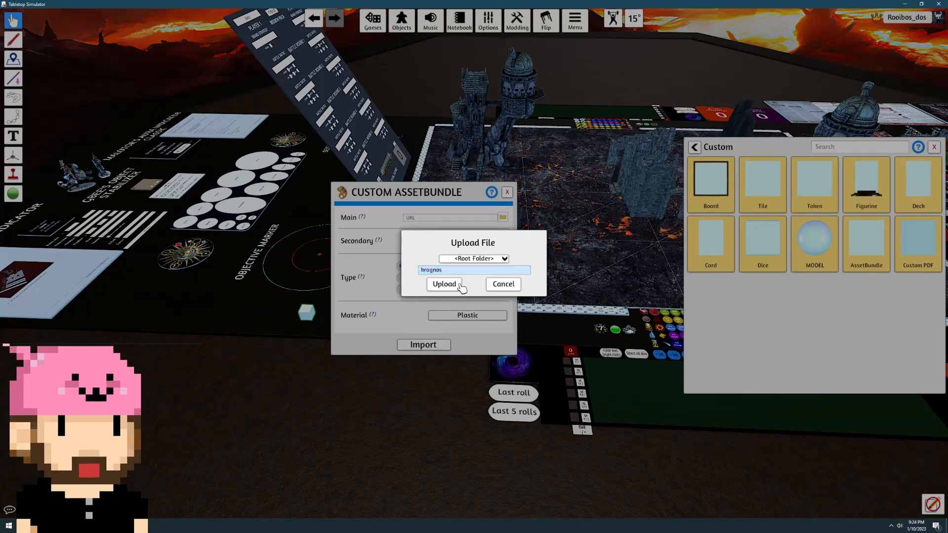
click(457, 284)
click(443, 266)
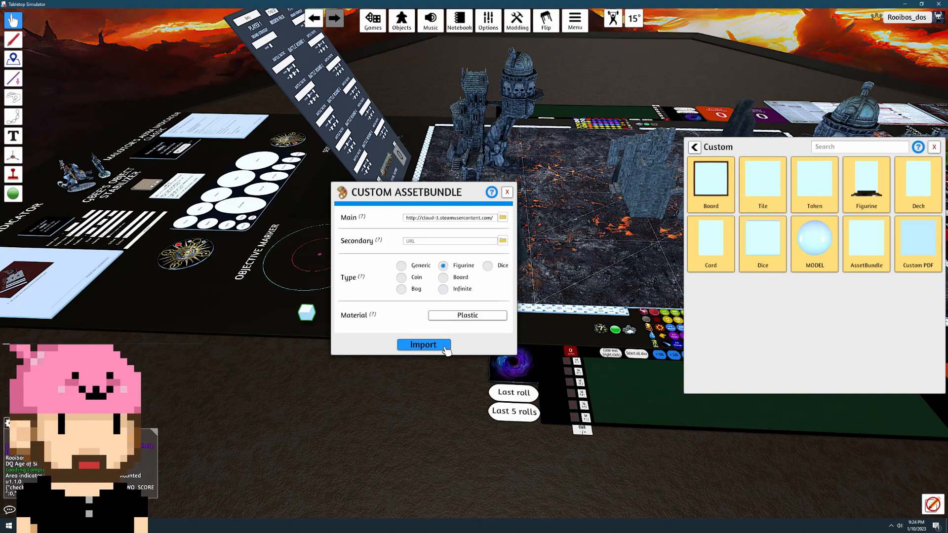
Import the custom AssetBundle figurine and move it onto the base-size reference sheet beside the game board
click(424, 345)
scroll(410, 395, up, 5)
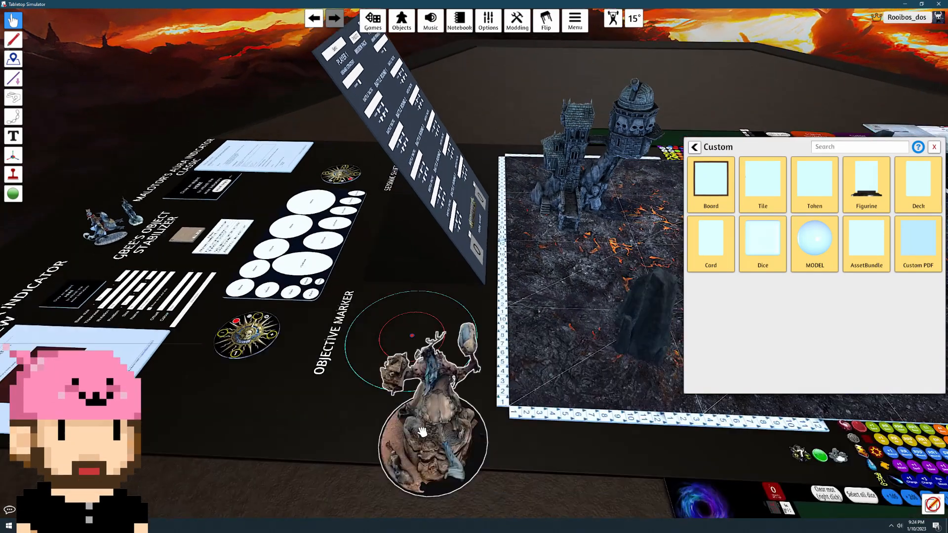
drag(411, 394, 322, 193)
right_drag(322, 194, 427, 423)
scroll(428, 423, up, 5)
scroll(395, 464, down, 4)
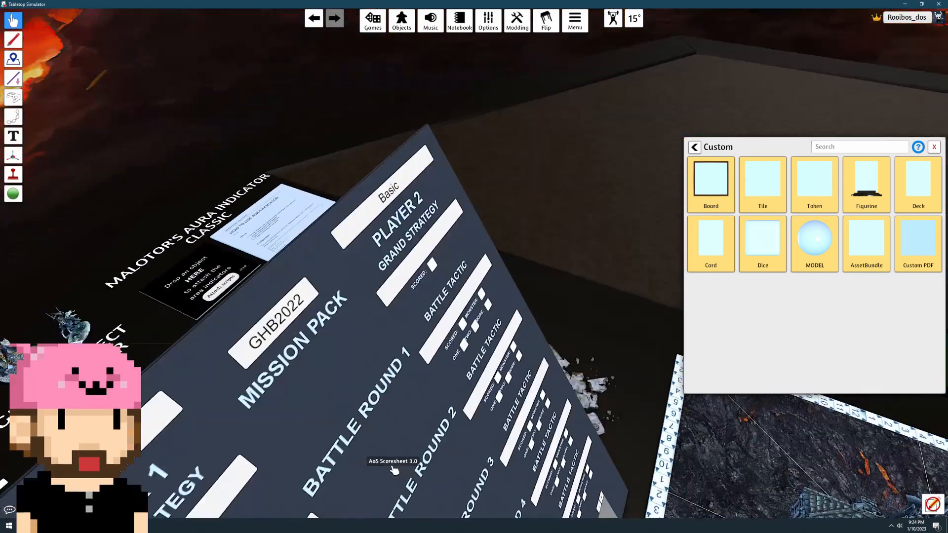
scroll(521, 341, up, 2)
Scale the Kragnos figurine down and compare its base with the circles on the base-size sheet
right_click(521, 341)
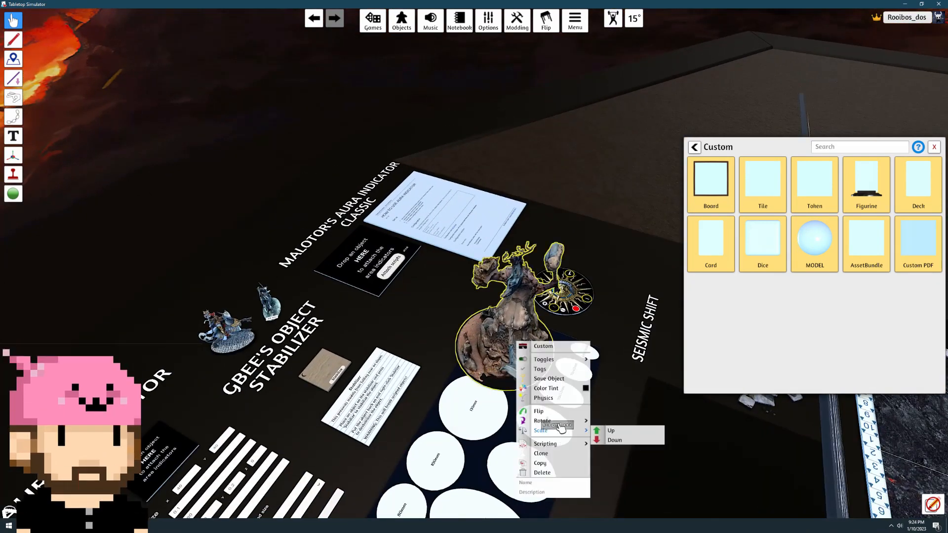
click(612, 440)
right_click(512, 364)
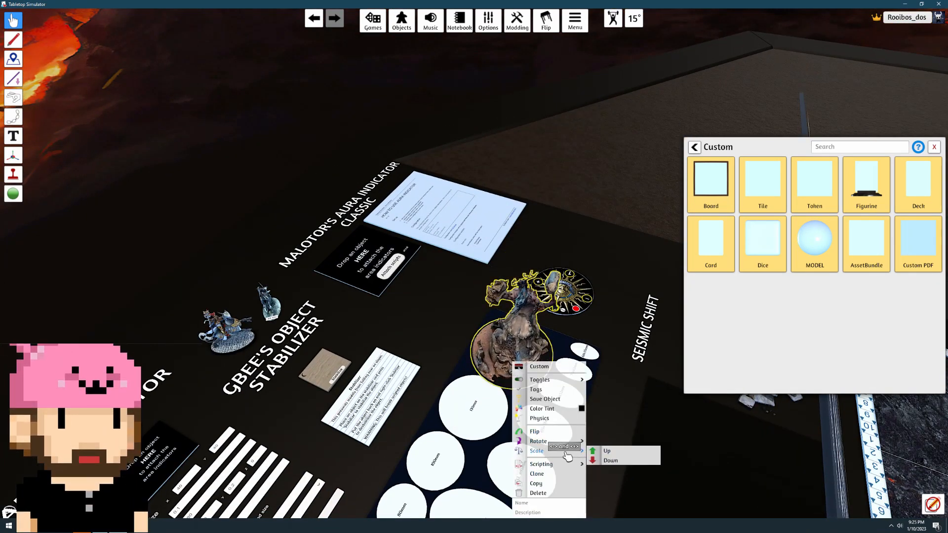
click(510, 323)
right_drag(514, 350, 419, 407)
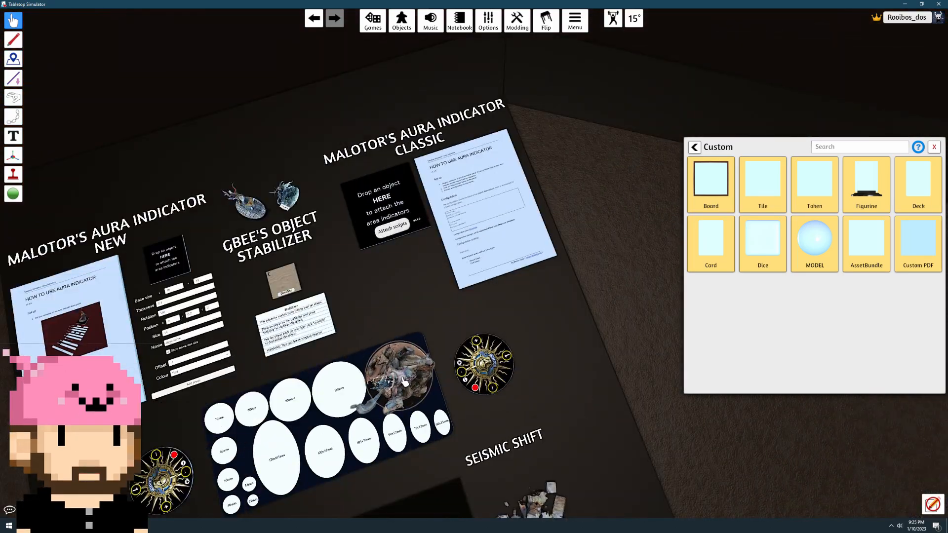
right_click(421, 389)
click(430, 420)
Inspect the scaled figurine up close and save it to the root folder as "Kragnos, Bringer of Winter"
right_drag(431, 420, 218, 231)
scroll(267, 301, up, 5)
scroll(234, 273, up, 1)
scroll(237, 281, up, 2)
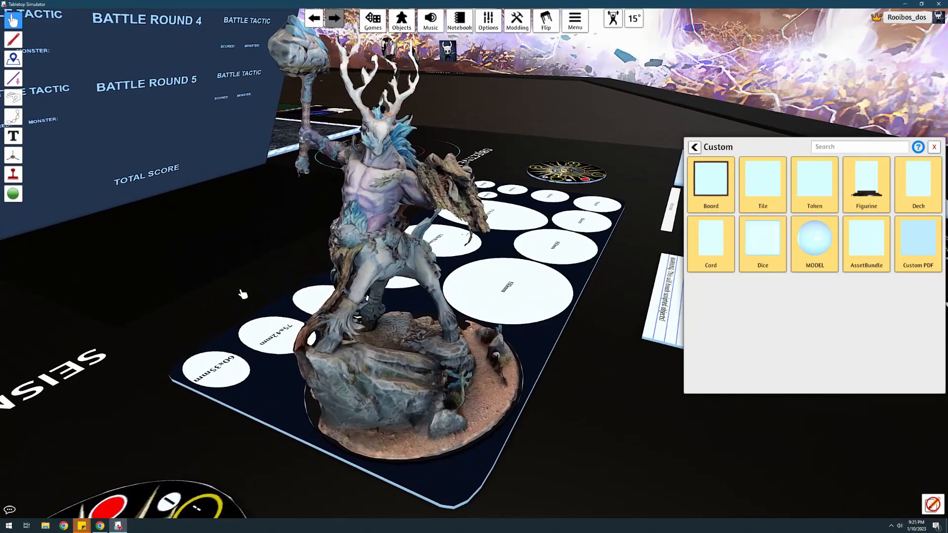
click(935, 147)
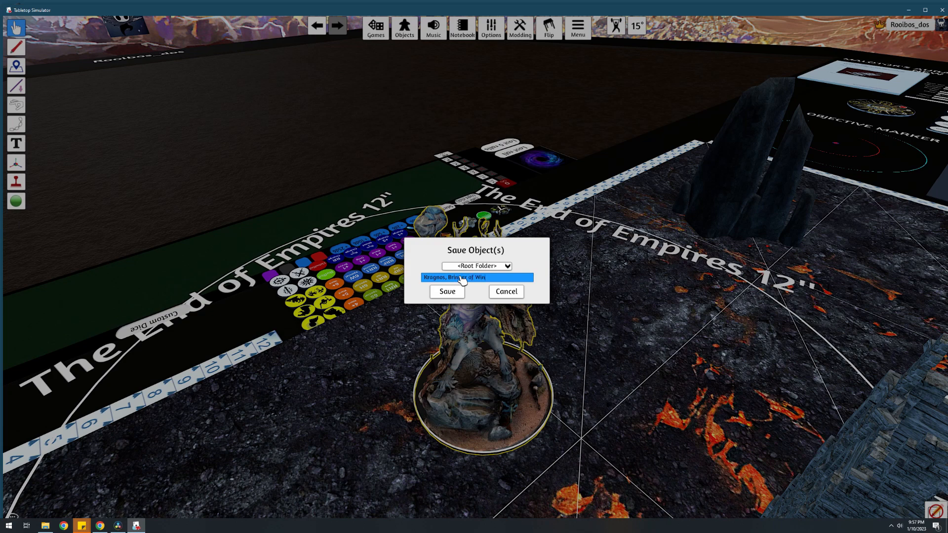
click(455, 292)
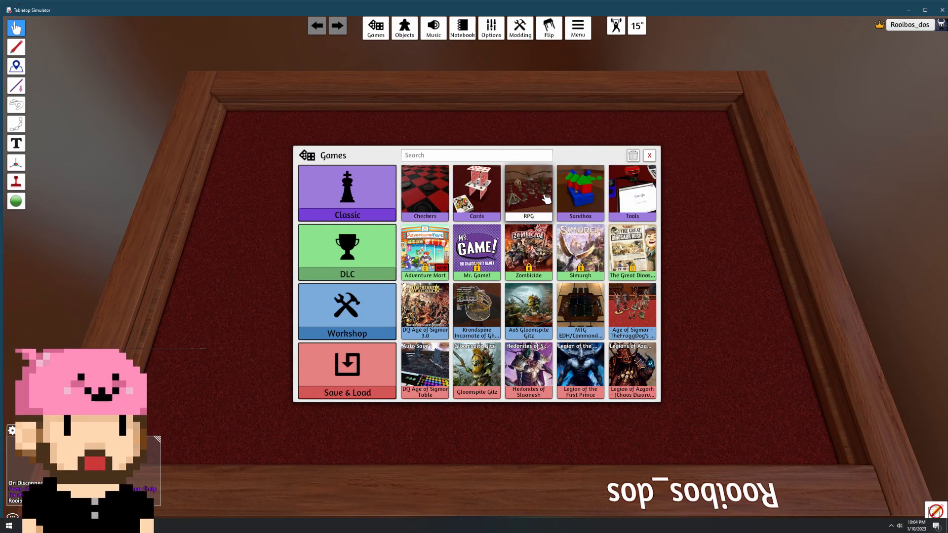
Load the classic Sandbox game and delete all of its blocks and the ball from the table
click(573, 193)
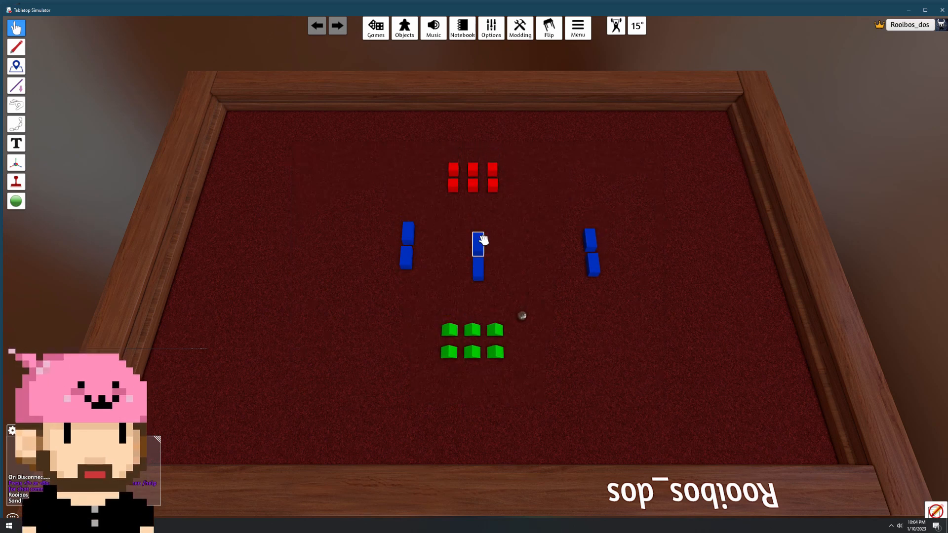
key(Delete)
key(Delete)
key(Delete)
key(Delete)
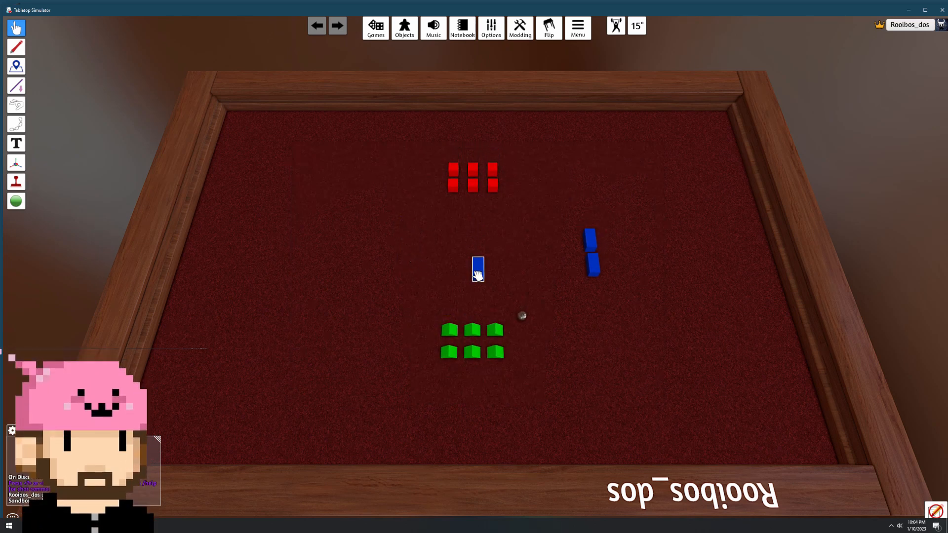
key(Delete)
key(Delete)
key(Delete)
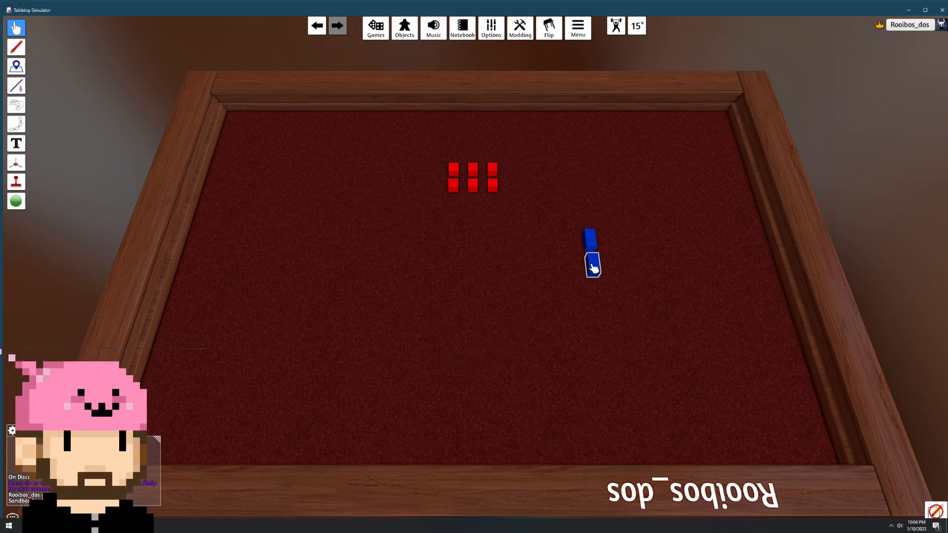
key(Delete)
key(Delete)
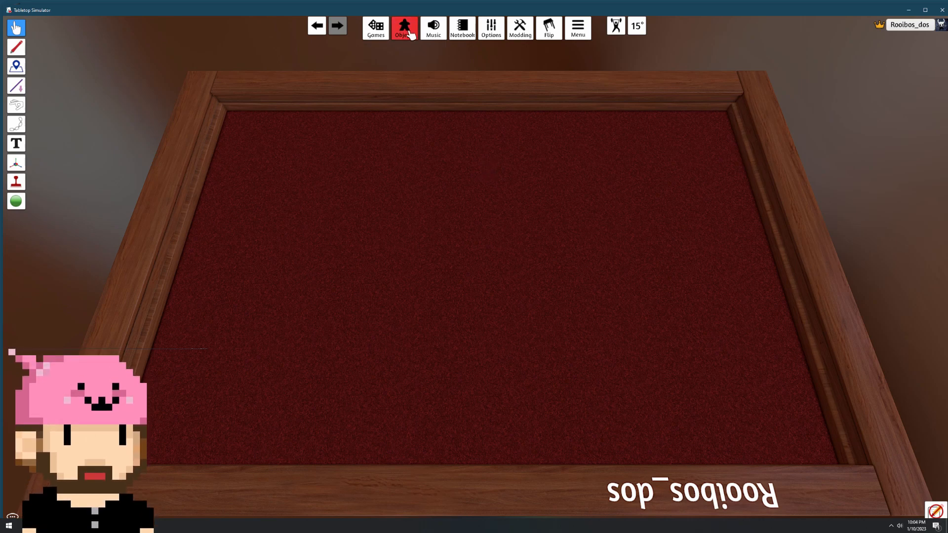
Place the saved object Kragnos Bringer of Winter near the centre of the empty table
click(404, 28)
click(827, 371)
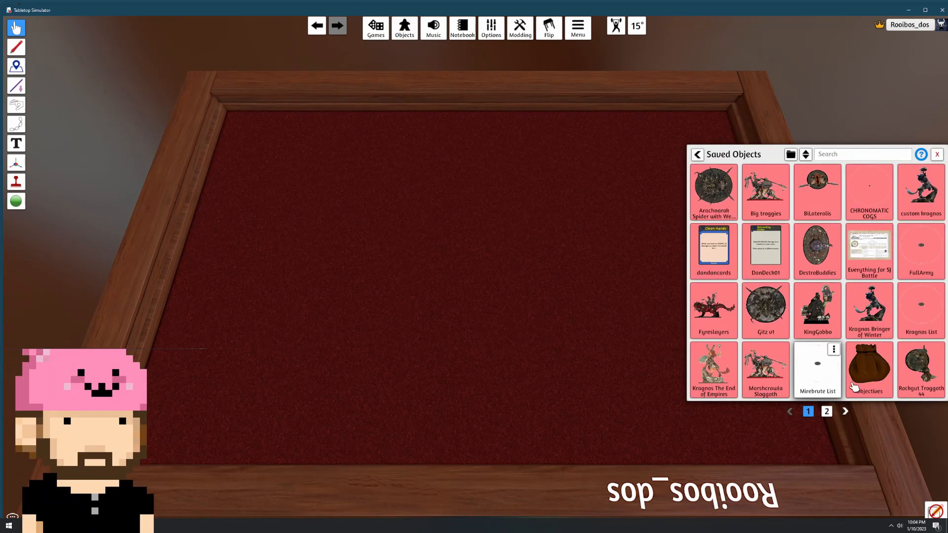
drag(870, 312, 483, 242)
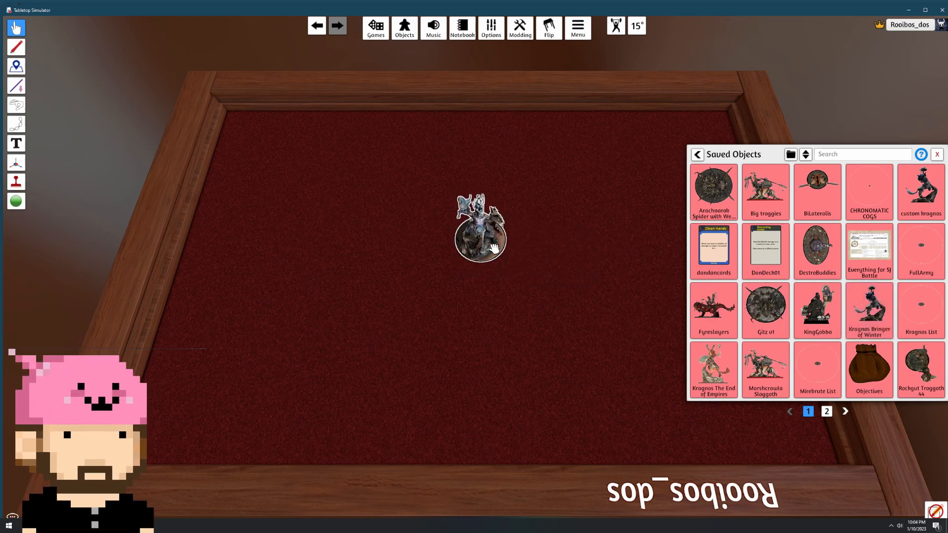
click(937, 155)
scroll(522, 235, up, 5)
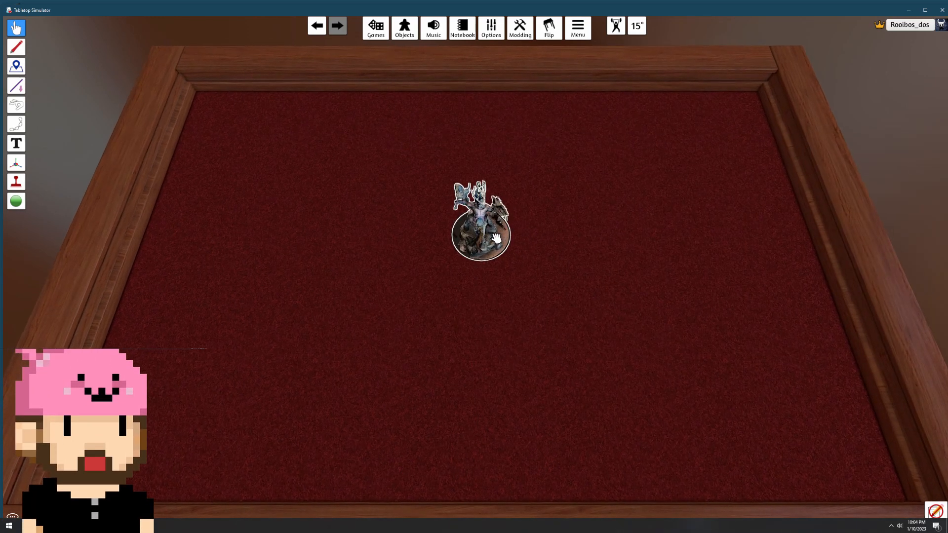
key(Tab)
mouse_move(487, 230)
mouse_down()
mouse_move(462, 258)
mouse_move(417, 270)
mouse_move(477, 242)
mouse_up()
scroll(478, 243, down, 3)
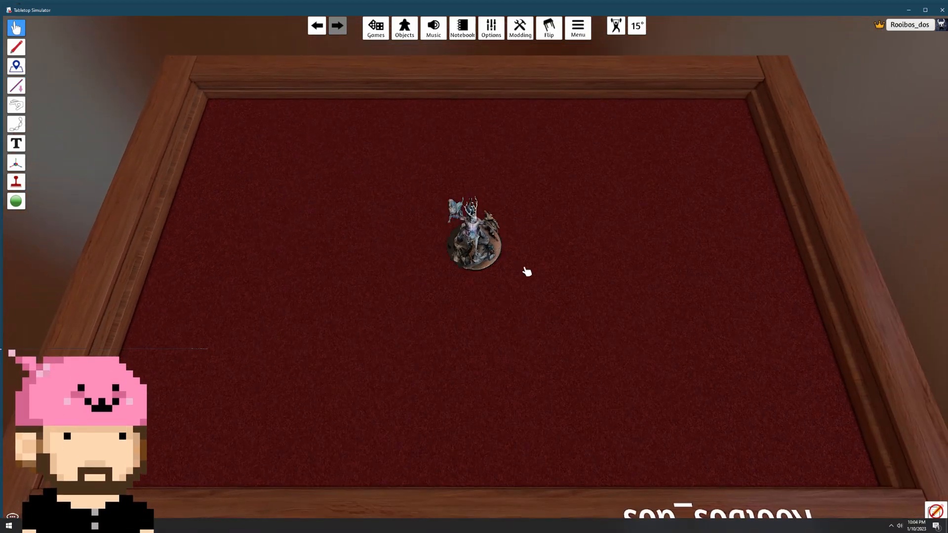
right_drag(527, 271, 528, 253)
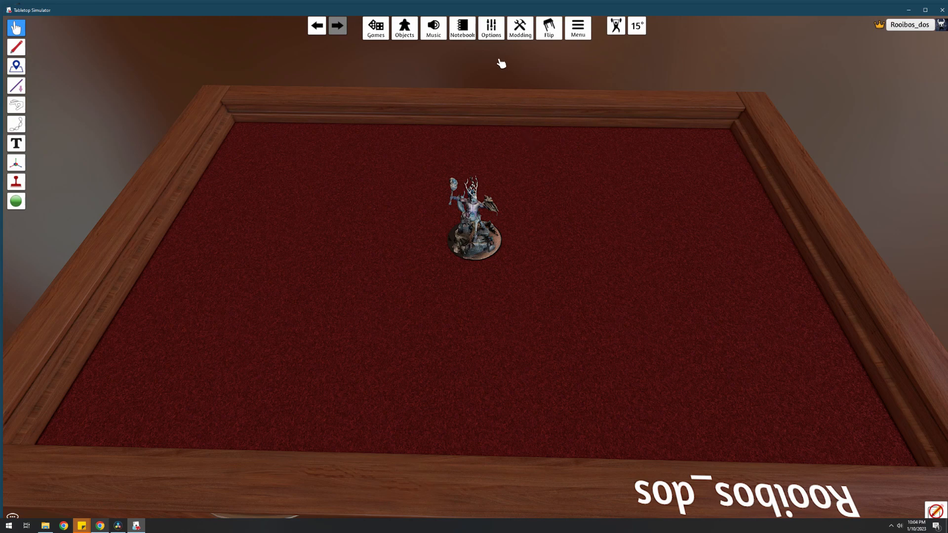
Start a Workshop upload titled "Kragnos, Bringer of Winter" and describe it as a custom Kragnos replacement model for Age of Sigmar in TTS
click(522, 36)
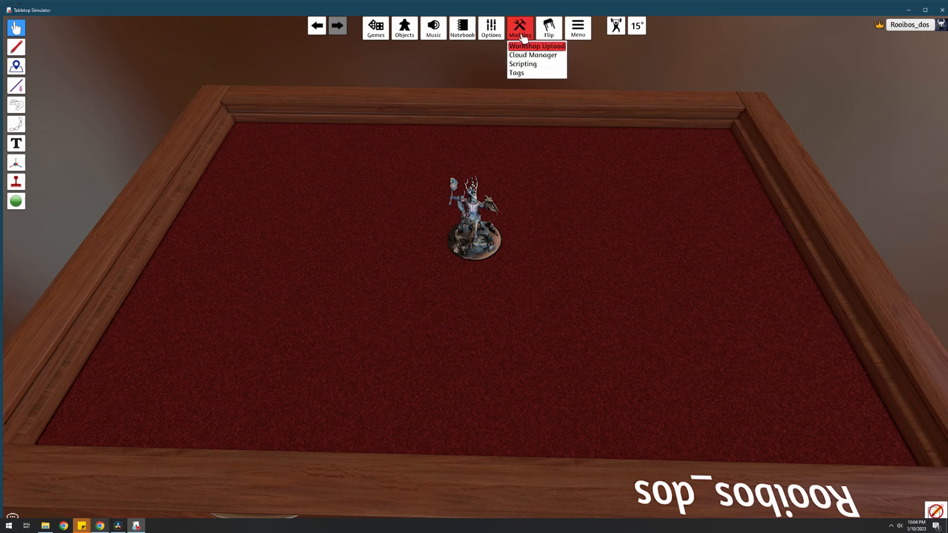
click(548, 47)
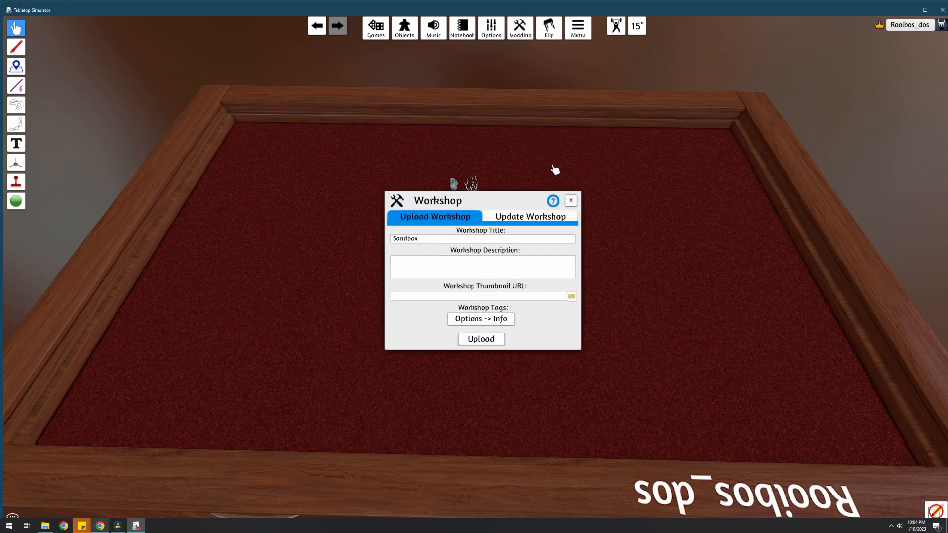
click(500, 239)
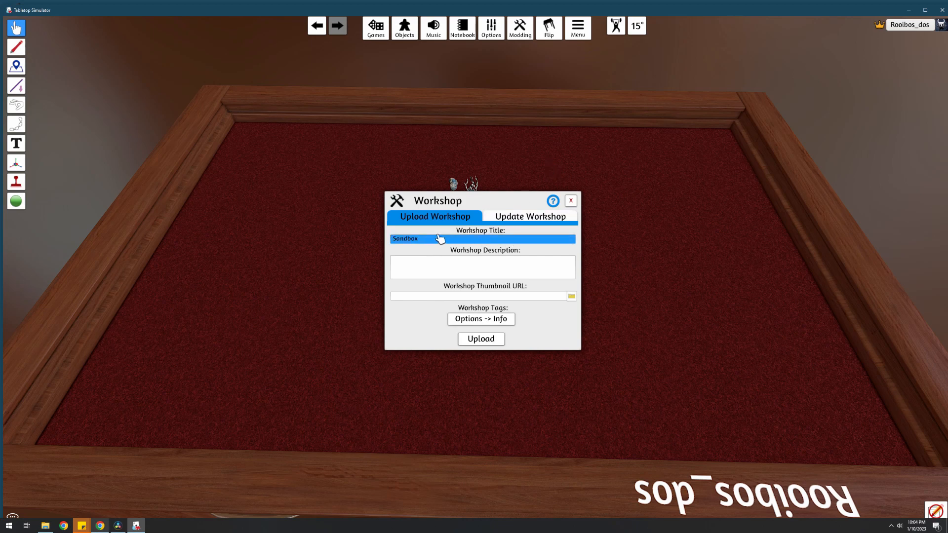
text(Kragnos, Bringer o)
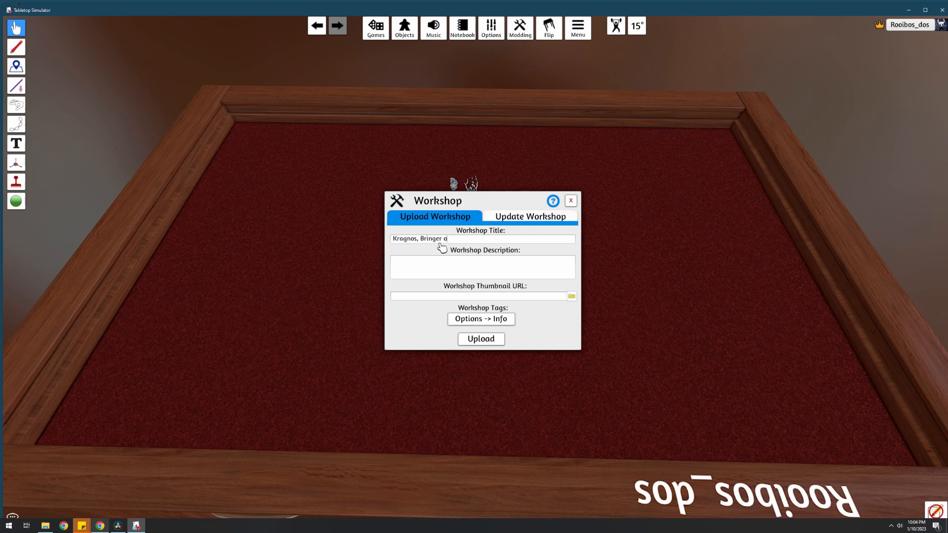
text(f Winter)
click(473, 274)
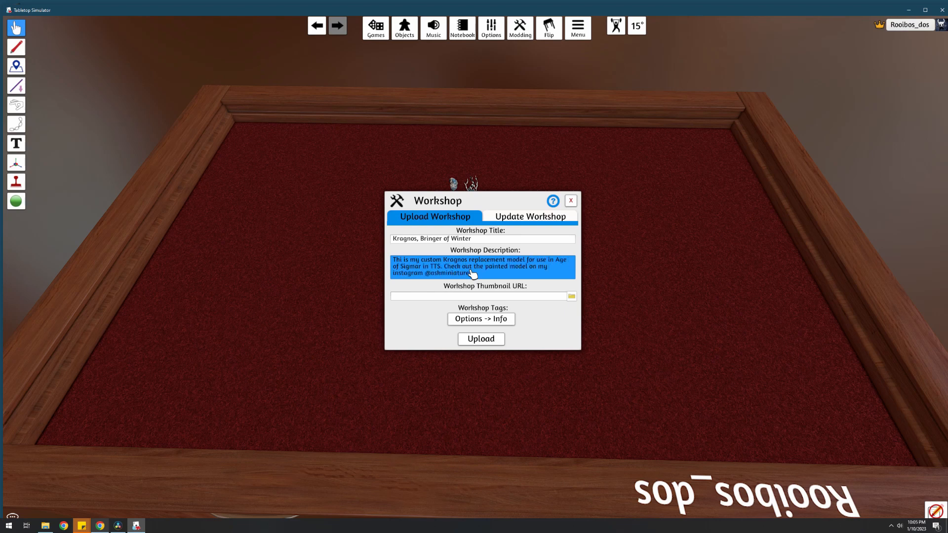
Add the Miniature Games tag to the Workshop upload
click(608, 379)
click(482, 340)
text(r of Waters)
click(539, 234)
click(533, 263)
click(532, 256)
click(528, 285)
click(531, 257)
click(530, 268)
click(531, 323)
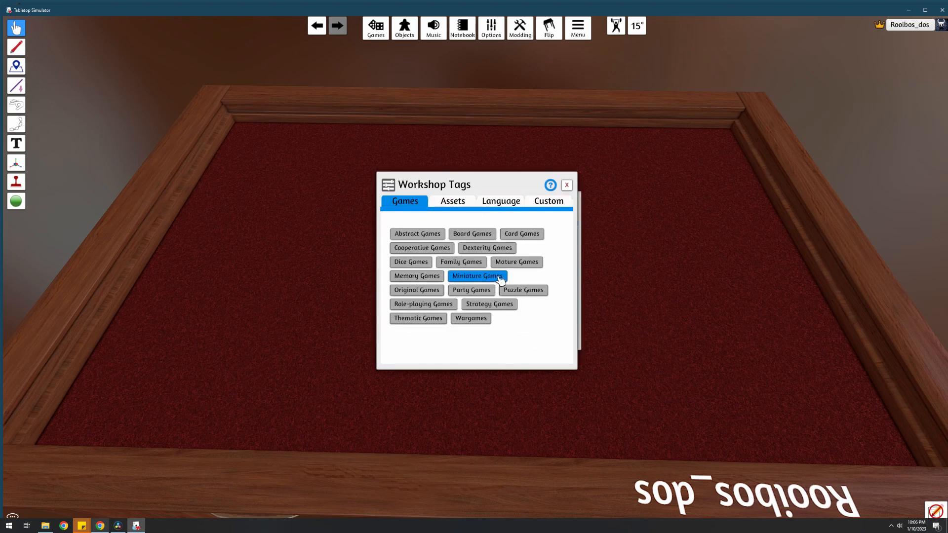
click(453, 201)
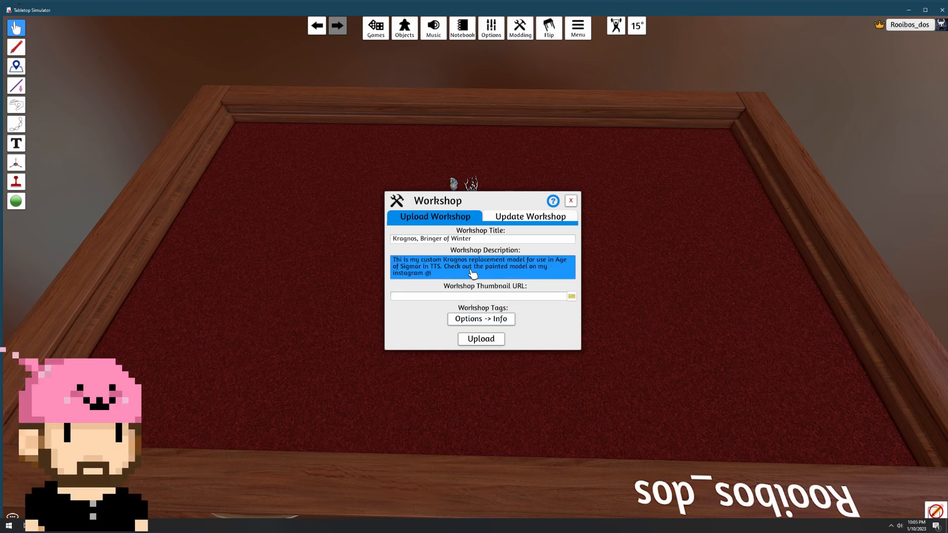
Correct the Instagram handle at the end of the Workshop description
text(@askminiatures)
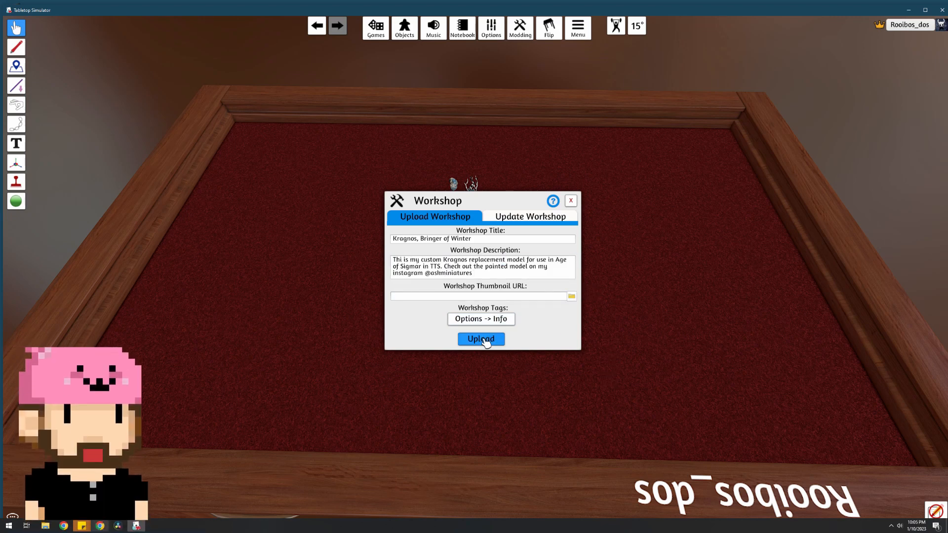
click(481, 339)
Add the Wargames tag to the Workshop upload and return to the upload form
click(525, 234)
click(525, 256)
click(525, 256)
click(525, 284)
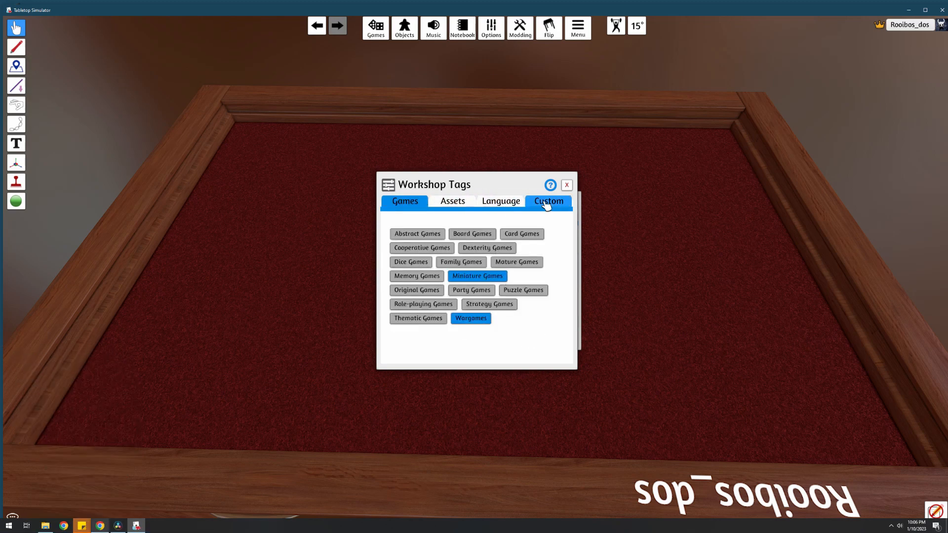
click(460, 203)
click(567, 186)
click(567, 185)
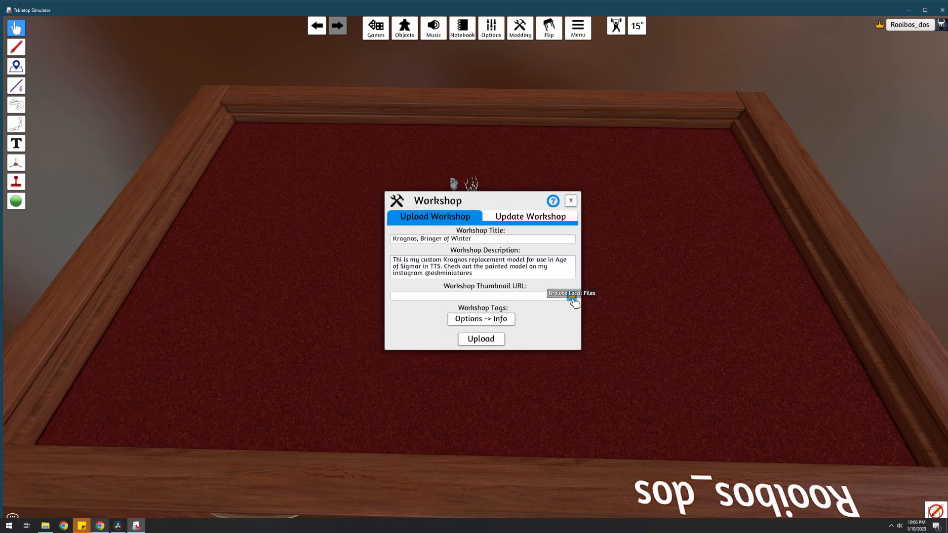